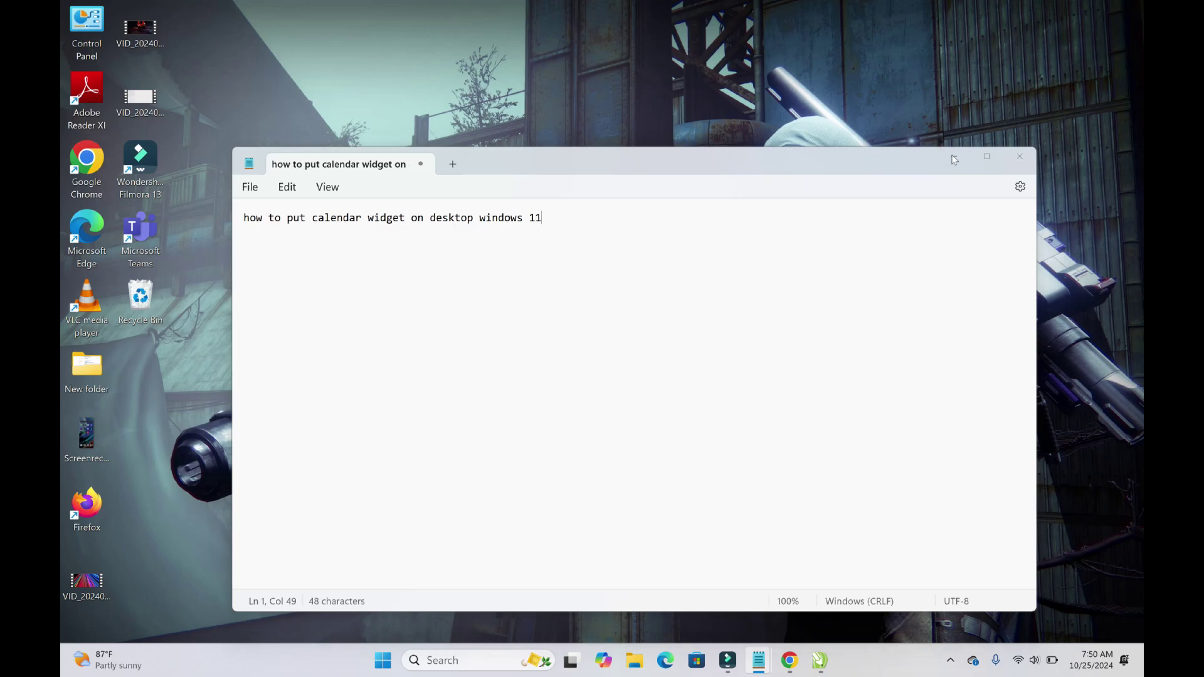
# Minimize the Notepad note to reveal the desktop and refresh the desktop
pyautogui.click(954, 156)
pyautogui.rightClick(671, 205)
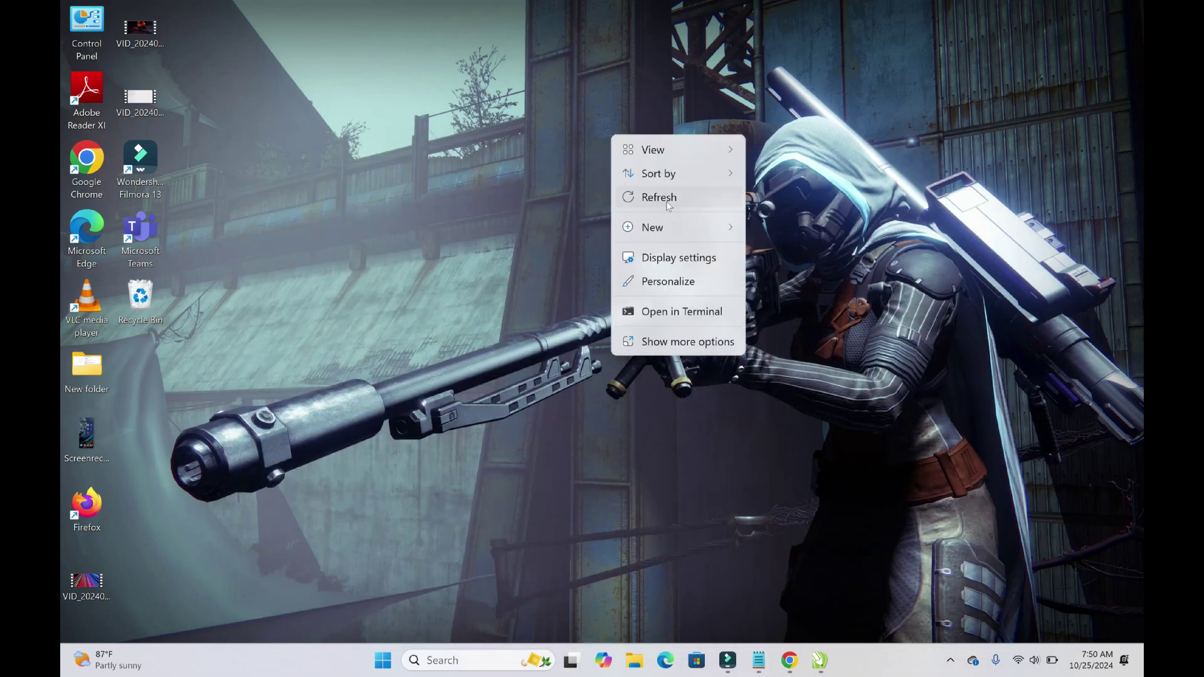
pyautogui.click(667, 200)
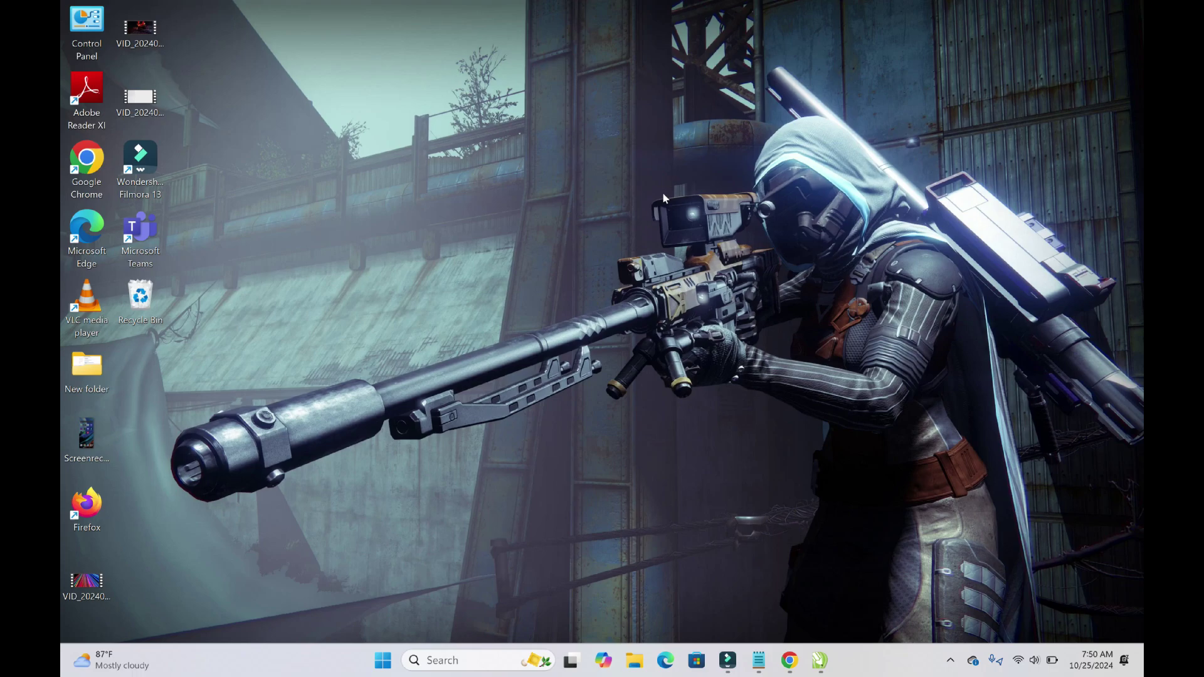
# Open the Widgets board, then Add widgets and Find more widgets to reach the Store widget page
pyautogui.press('super+w')
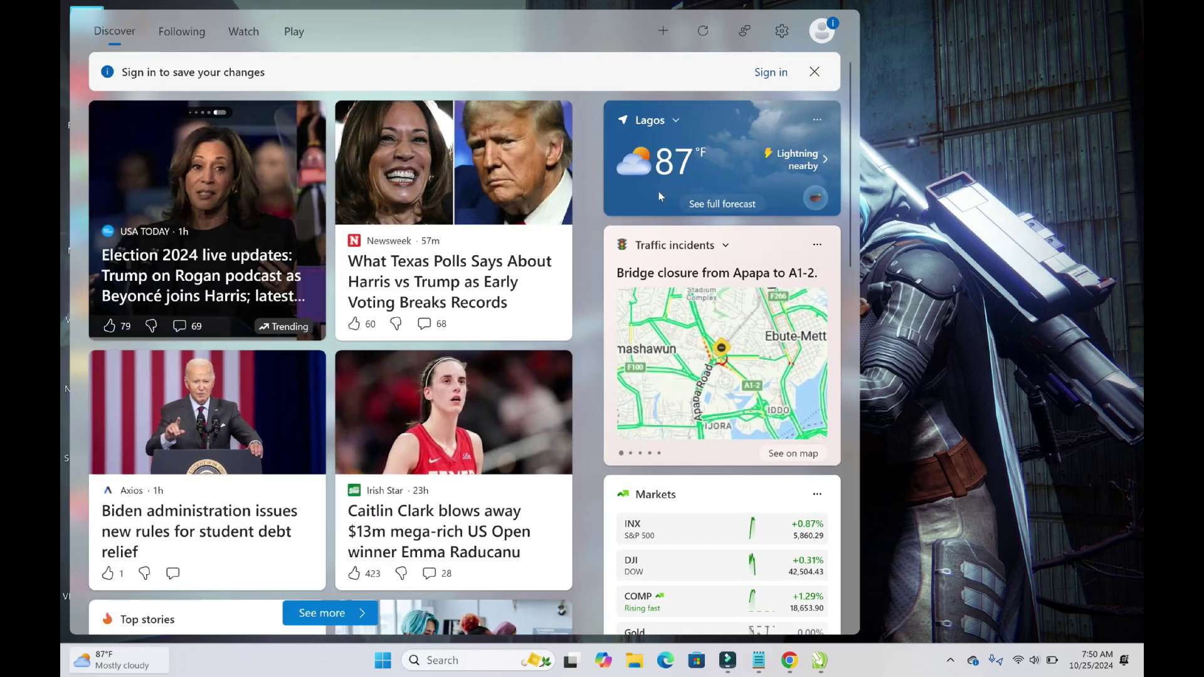
pyautogui.moveTo(637, 337)
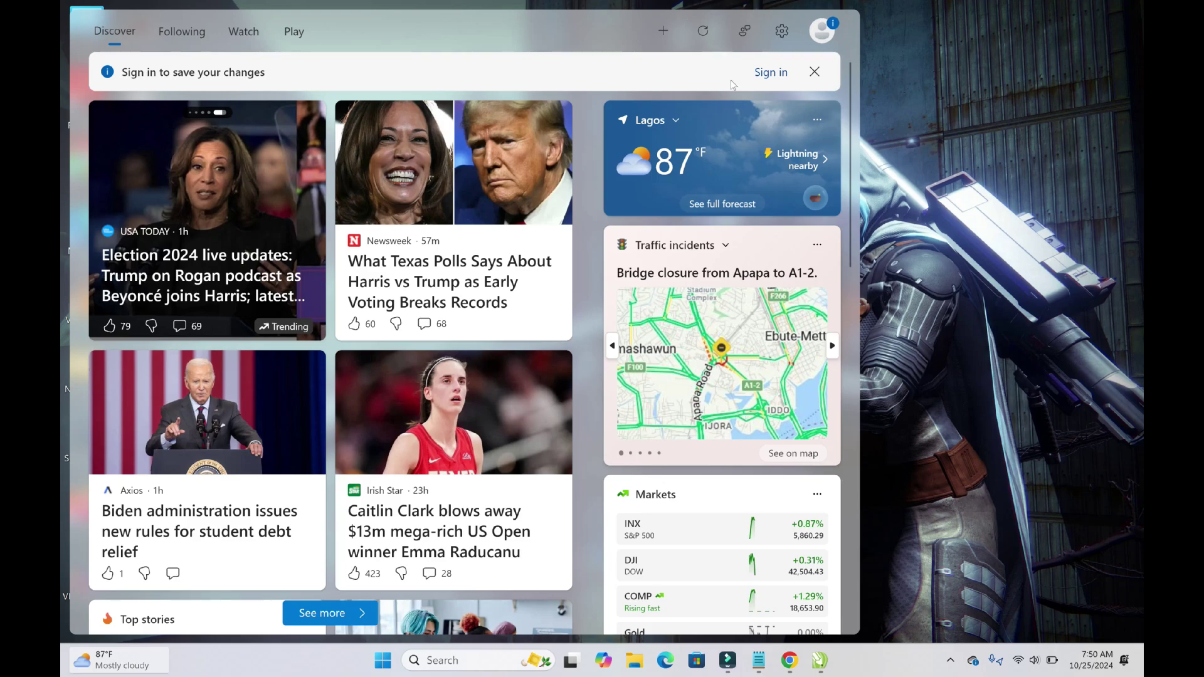
pyautogui.click(663, 35)
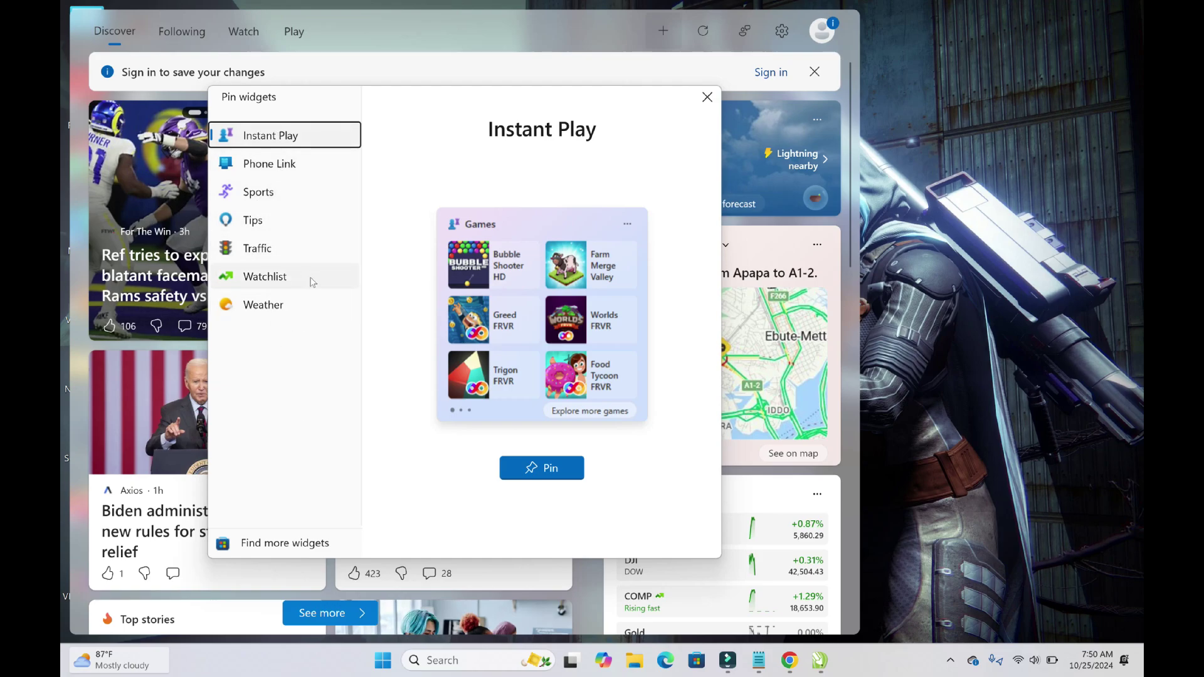
pyautogui.click(274, 544)
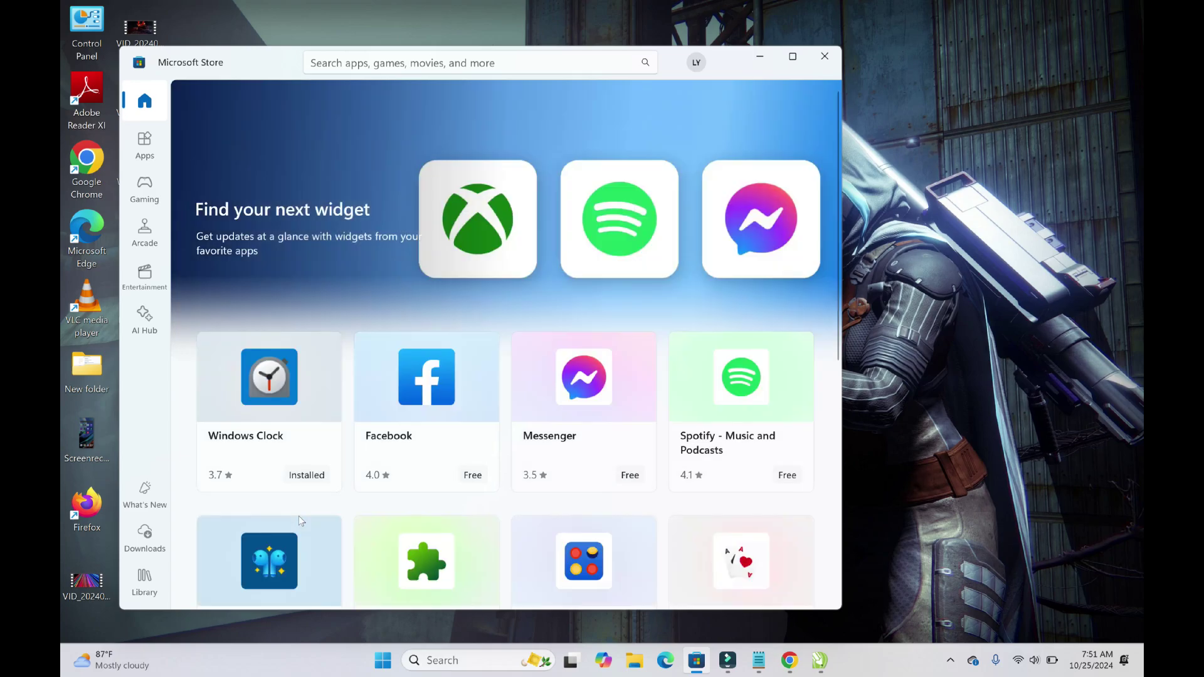
# Search Microsoft Store for 'calen' and pick the 'calendar' suggestion
pyautogui.moveTo(300, 520)
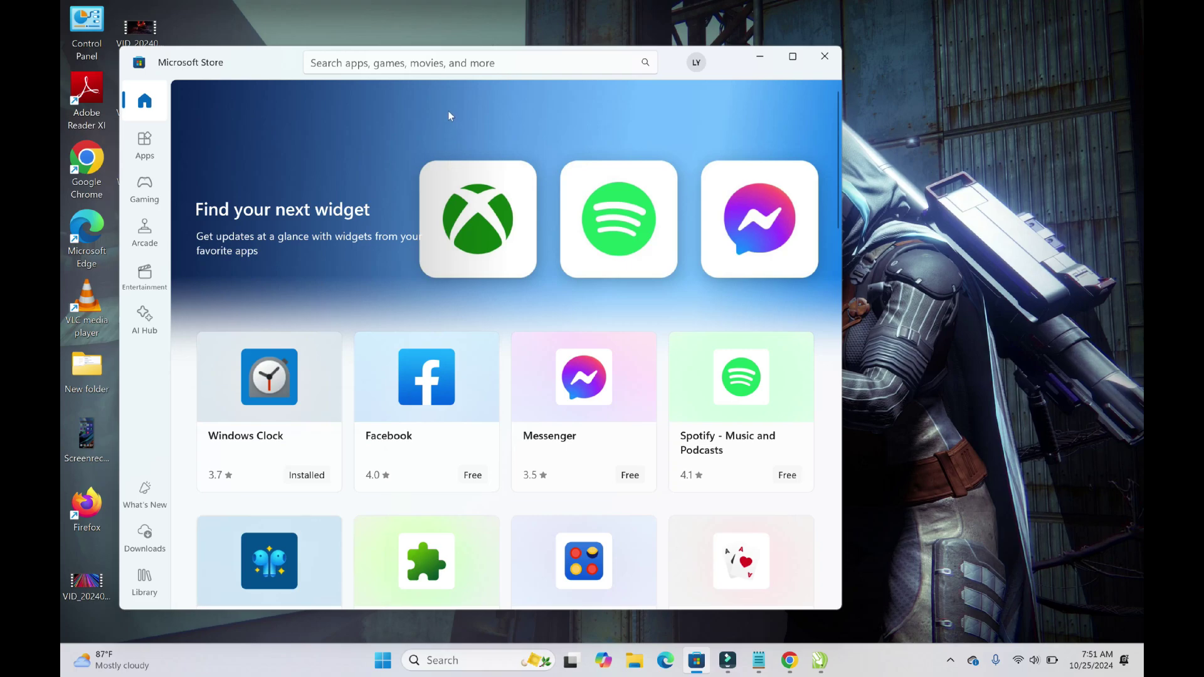
pyautogui.click(463, 61)
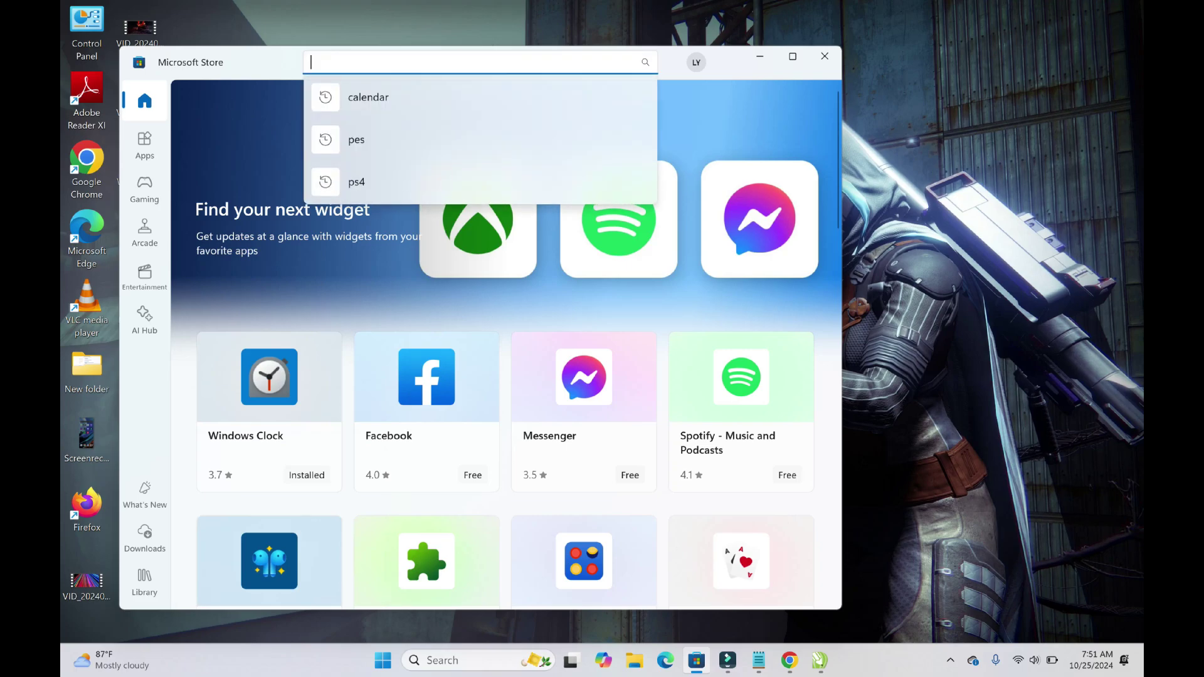
pyautogui.write('ca')
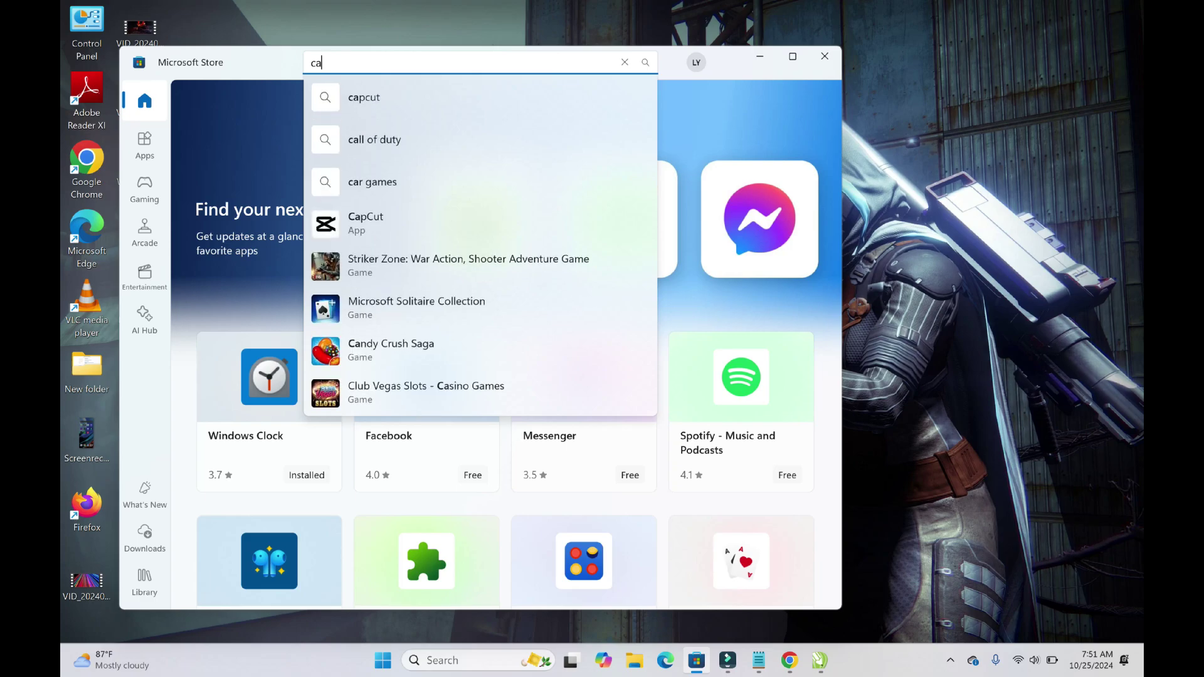
pyautogui.write('len')
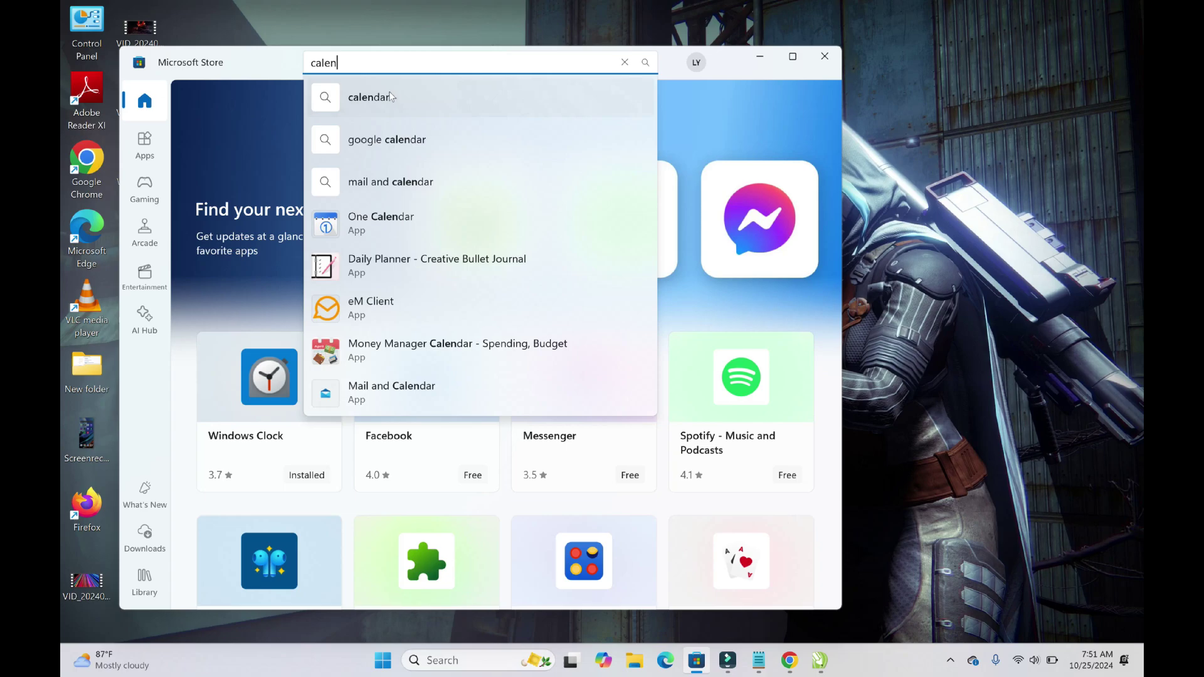
pyautogui.click(390, 97)
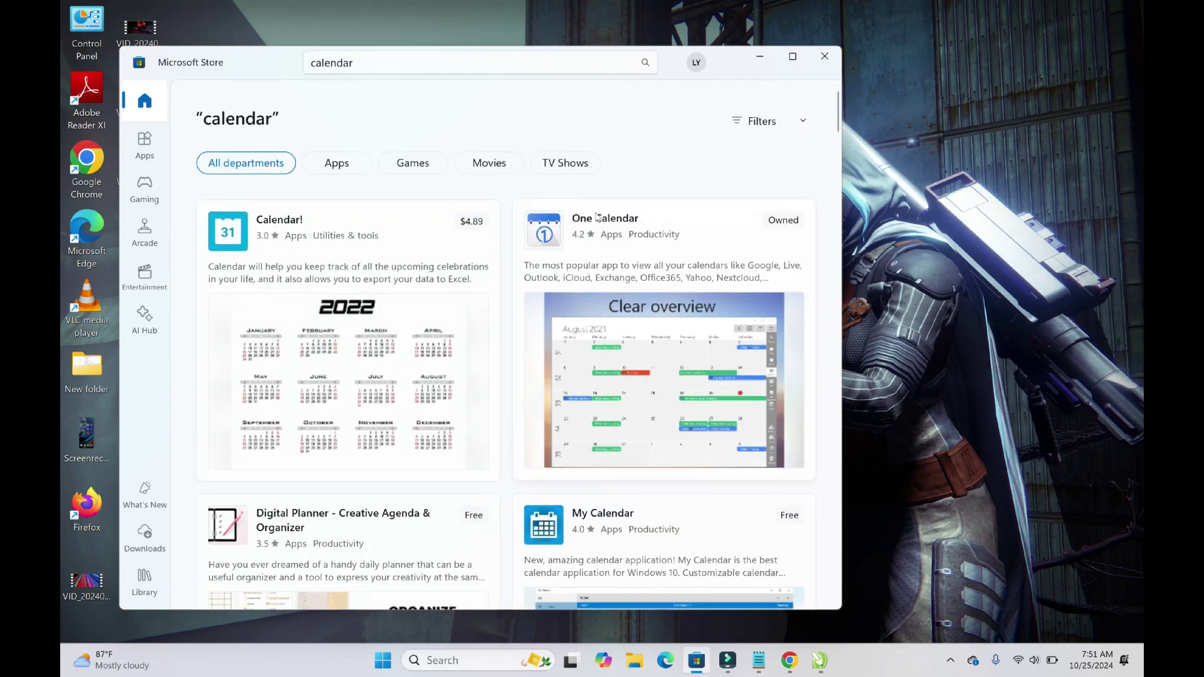
pyautogui.scroll(-4, 591, 320)
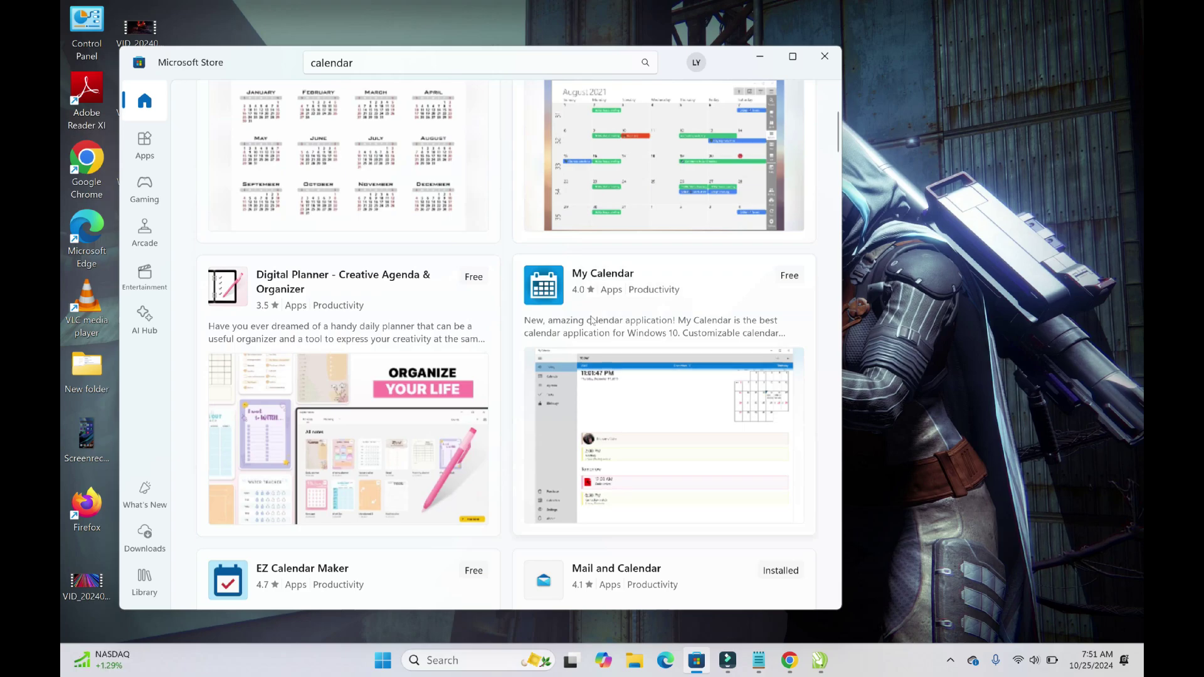
pyautogui.scroll(-1, 539, 295)
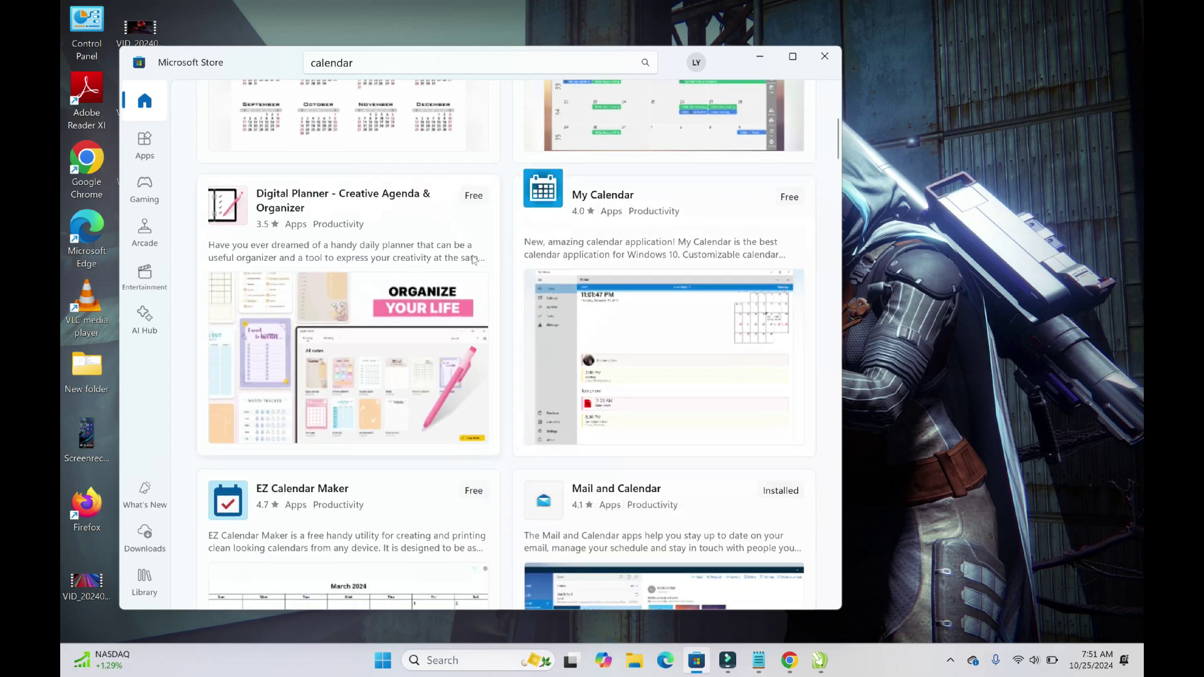
pyautogui.scroll(-2, 474, 259)
pyautogui.scroll(-1, 692, 280)
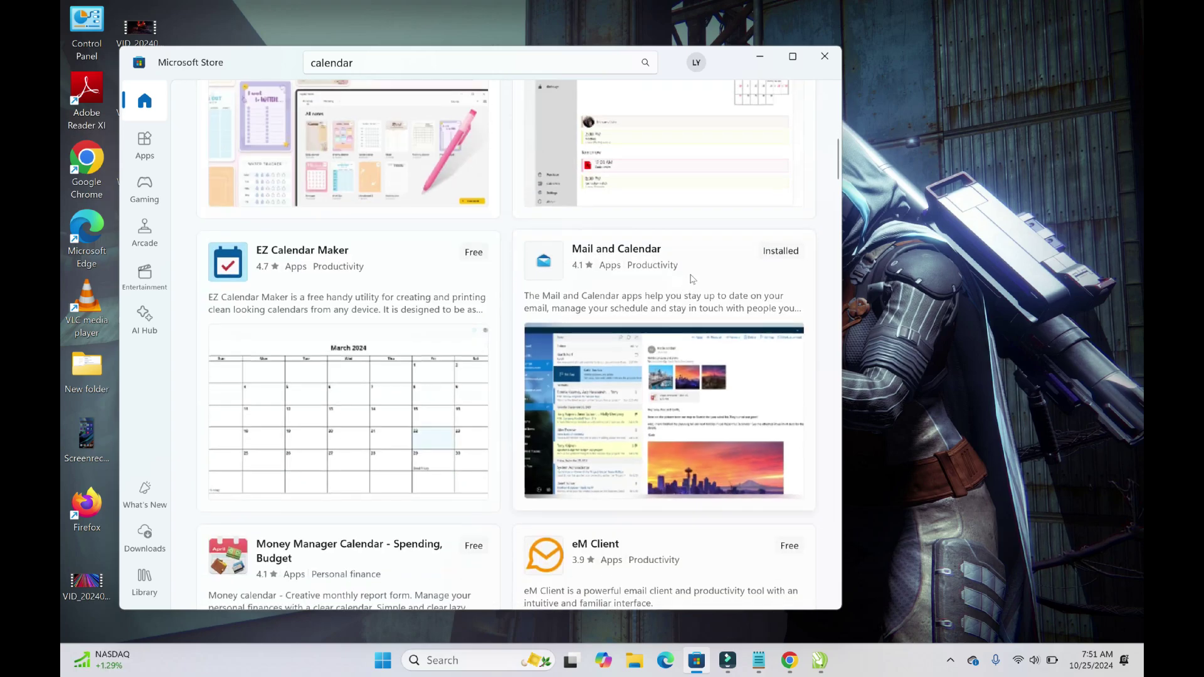
pyautogui.scroll(5, 757, 247)
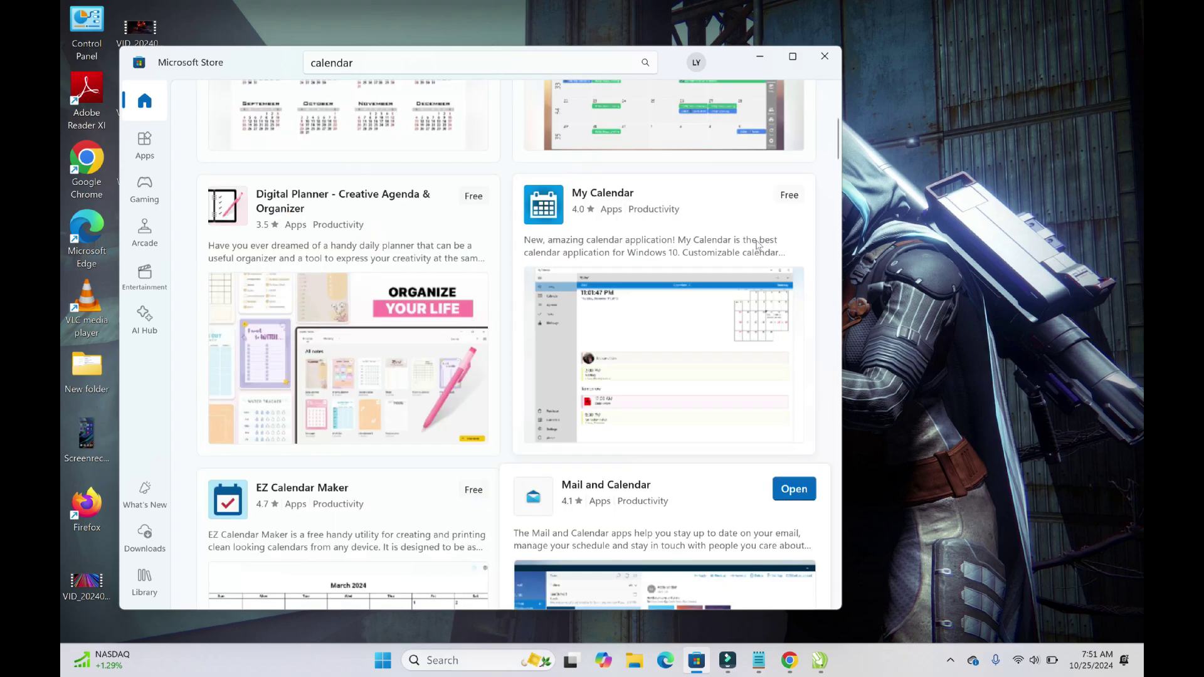
pyautogui.scroll(3, 757, 245)
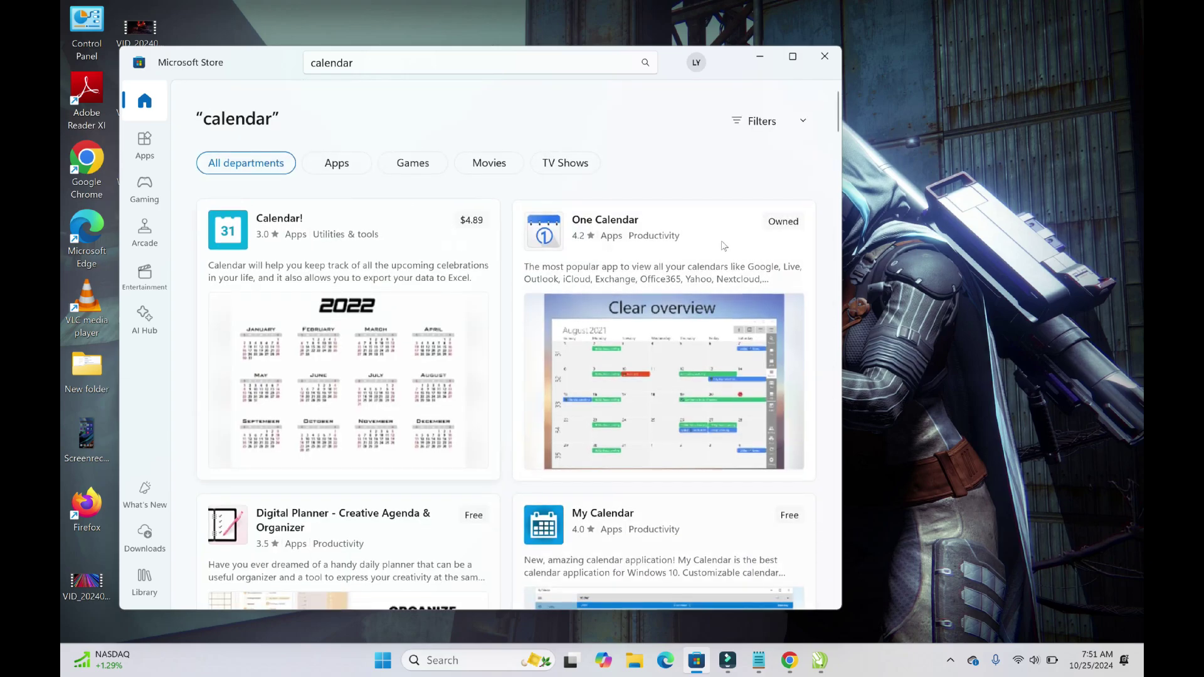
pyautogui.moveTo(723, 254)
pyautogui.scroll(-1, 725, 238)
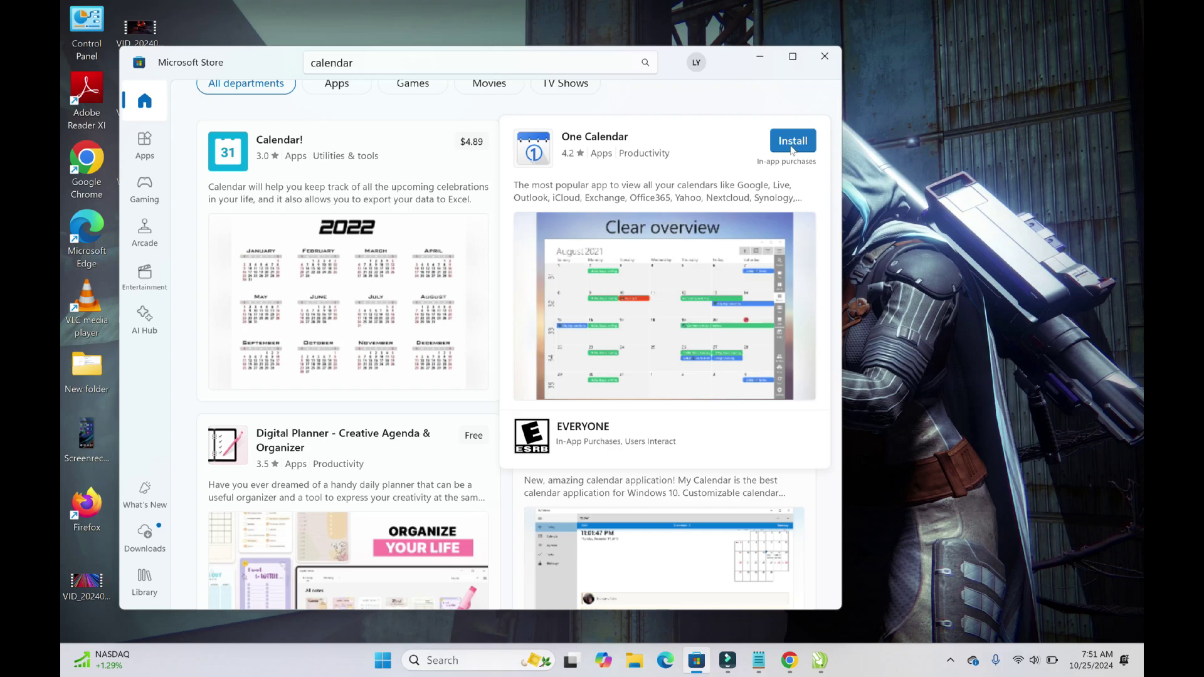
pyautogui.scroll(-5, 432, 401)
pyautogui.scroll(-1, 433, 401)
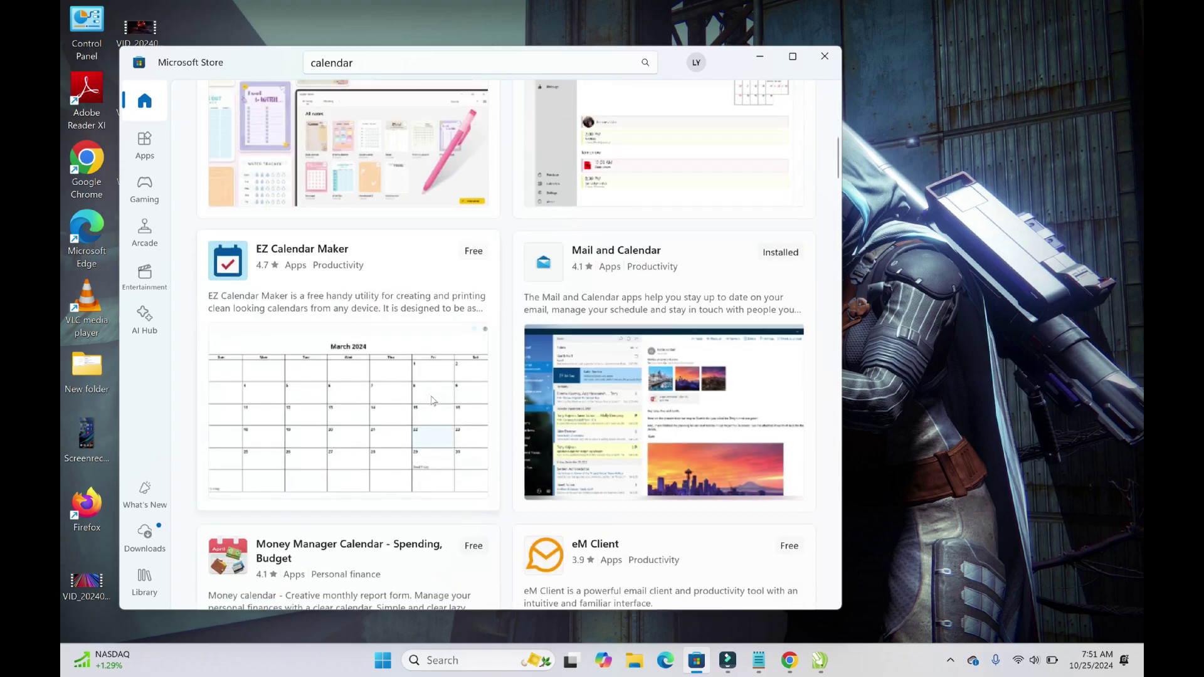
pyautogui.moveTo(437, 388)
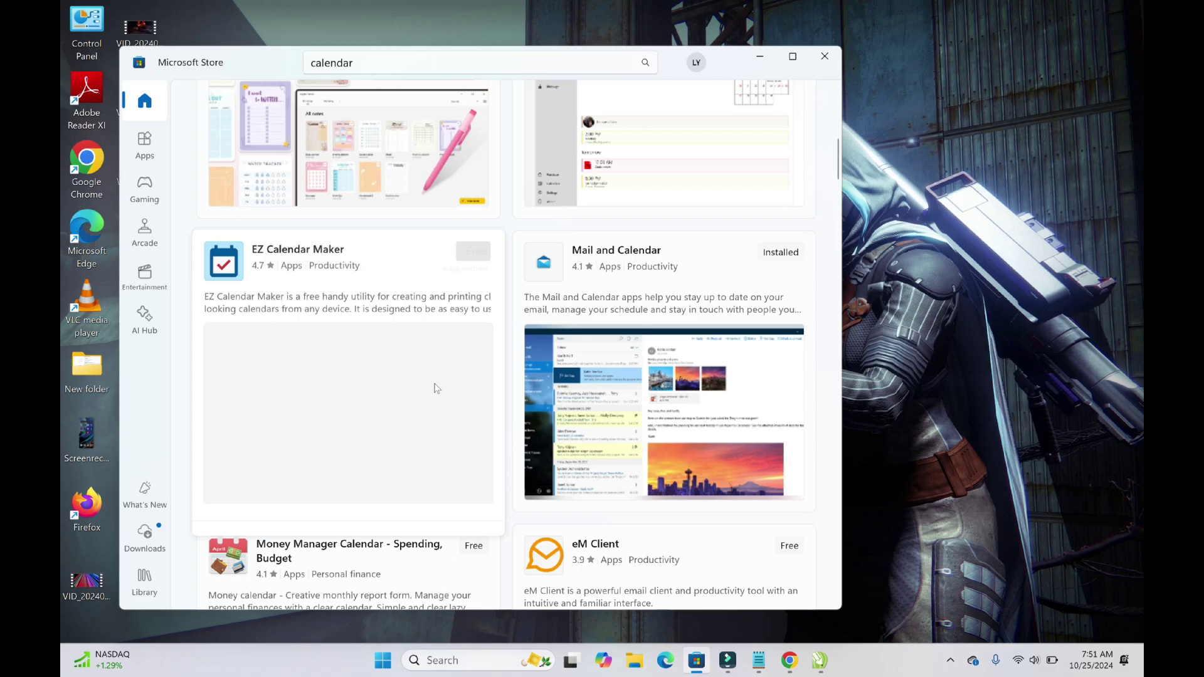
pyautogui.scroll(6, 780, 227)
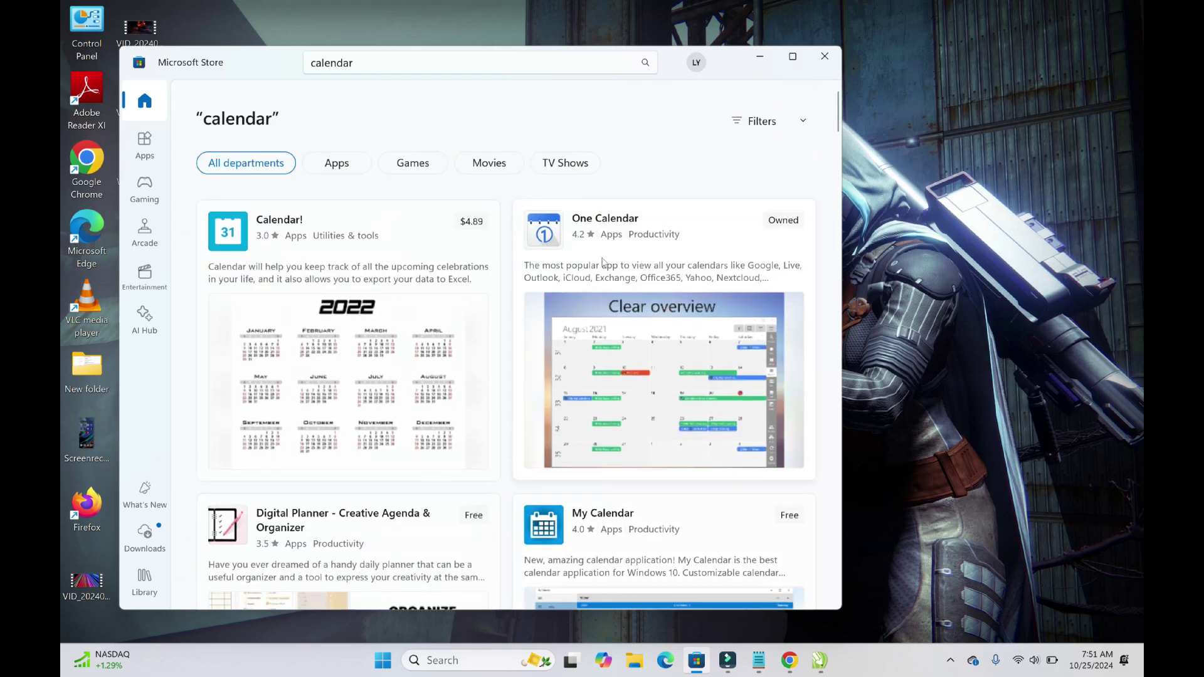
# Open the One Calendar product page, install it, and launch it once installed
pyautogui.click(684, 213)
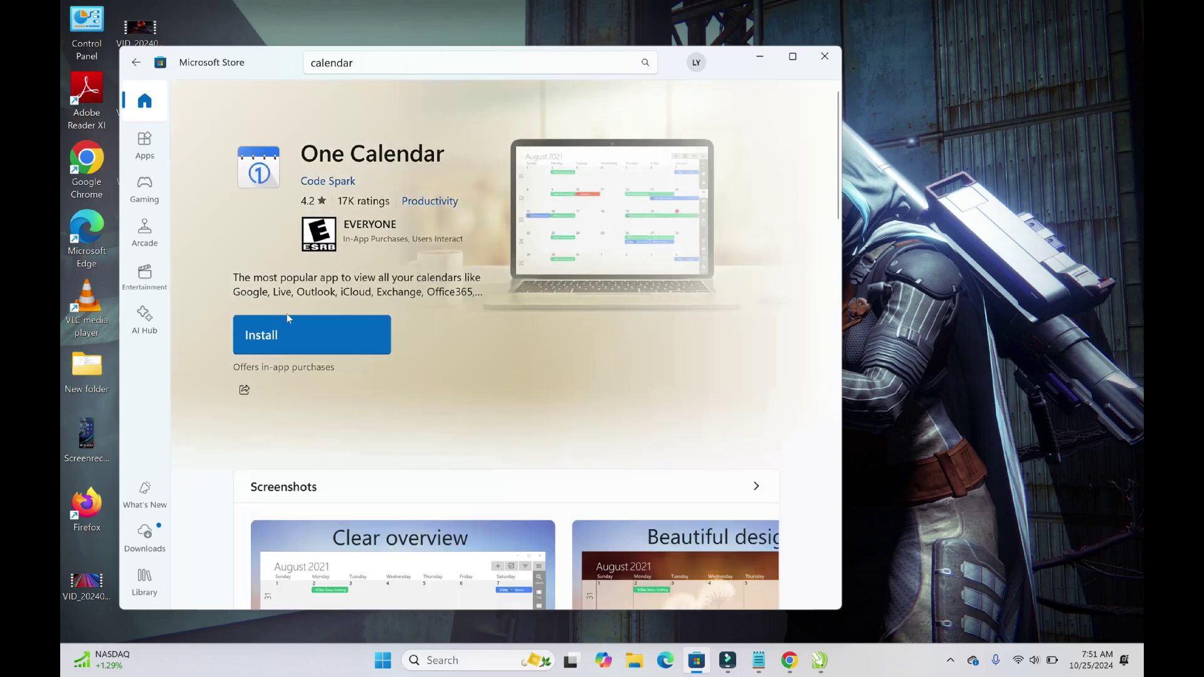
pyautogui.click(321, 336)
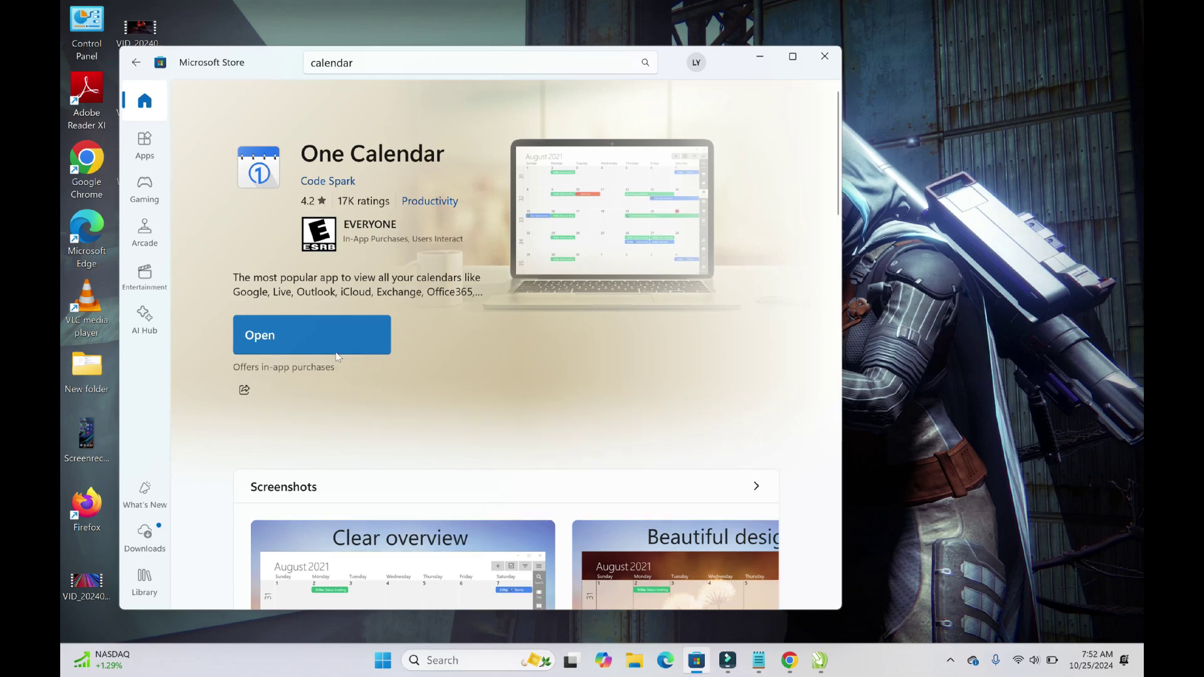
pyautogui.click(337, 333)
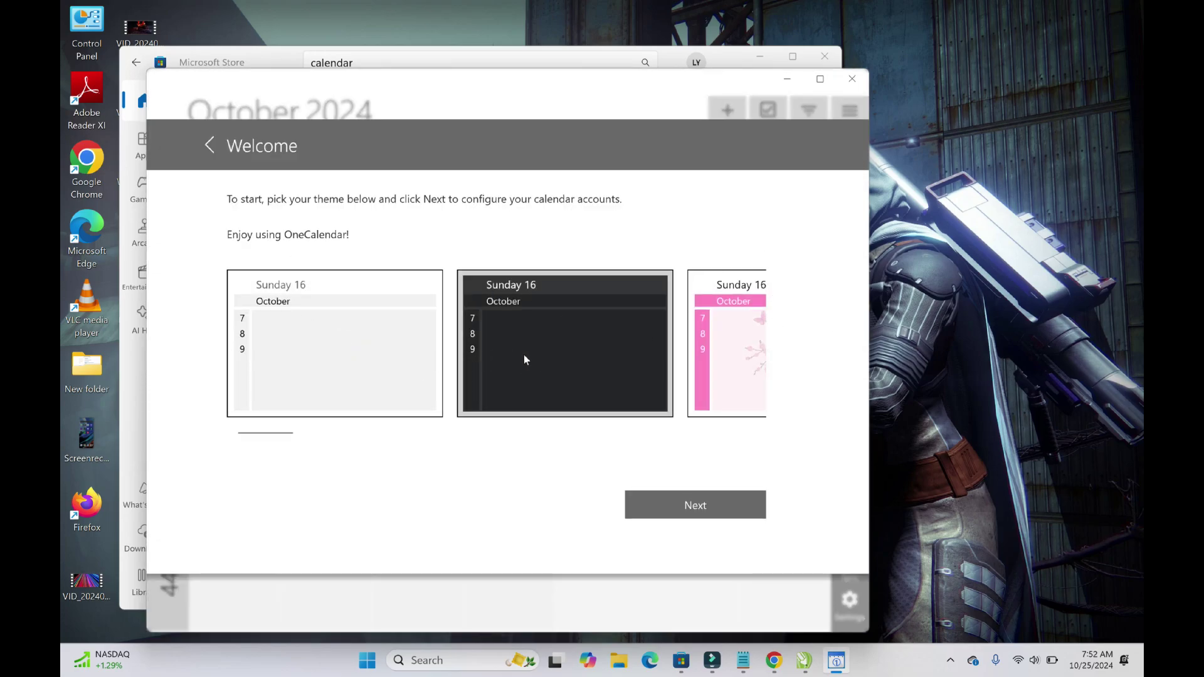
# Choose the light theme on One Calendar's Welcome screen and pick Google as the account type
pyautogui.click(716, 345)
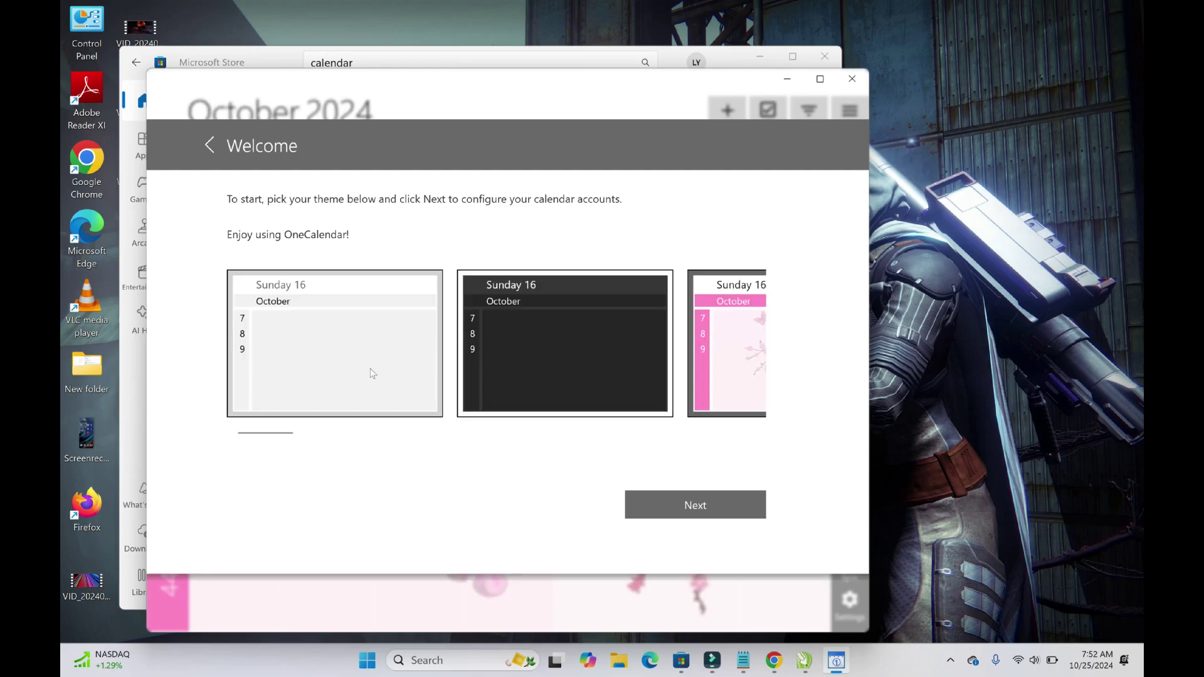
pyautogui.click(353, 361)
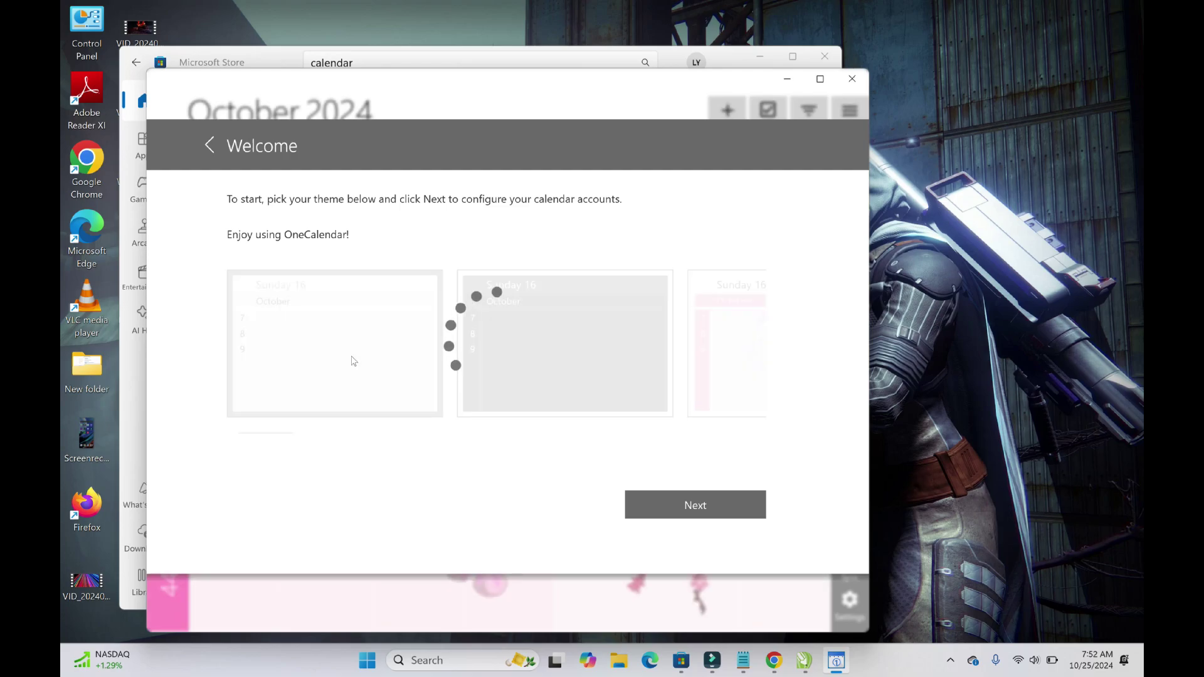
pyautogui.click(743, 516)
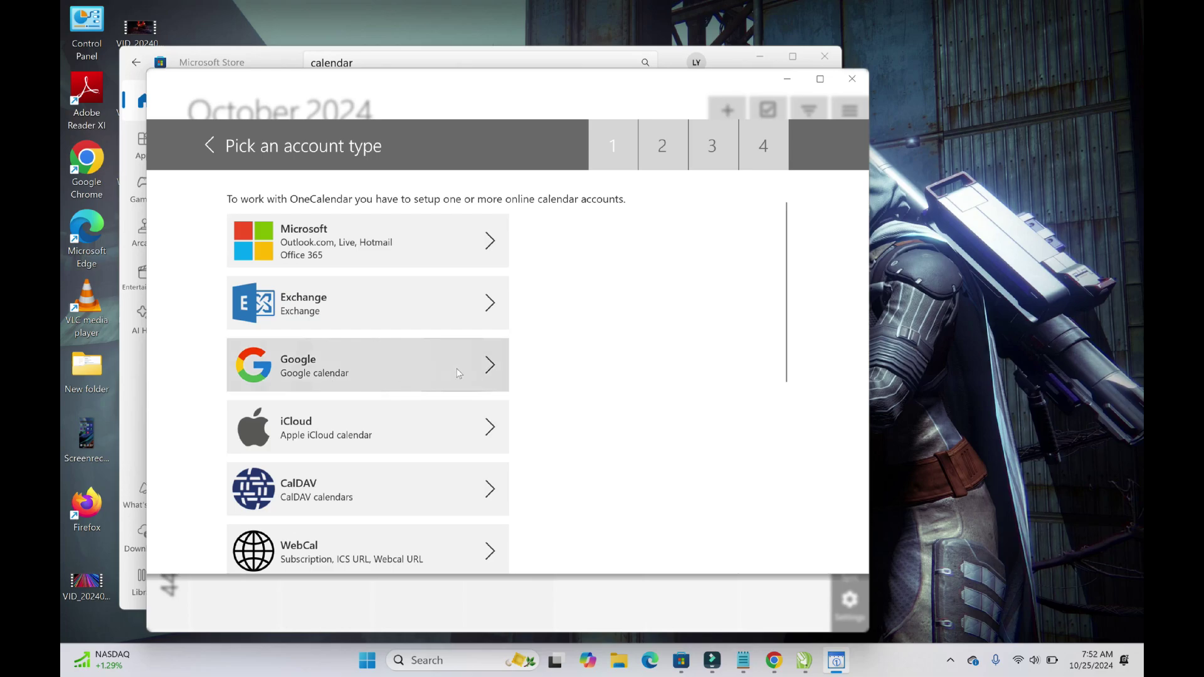
pyautogui.click(365, 375)
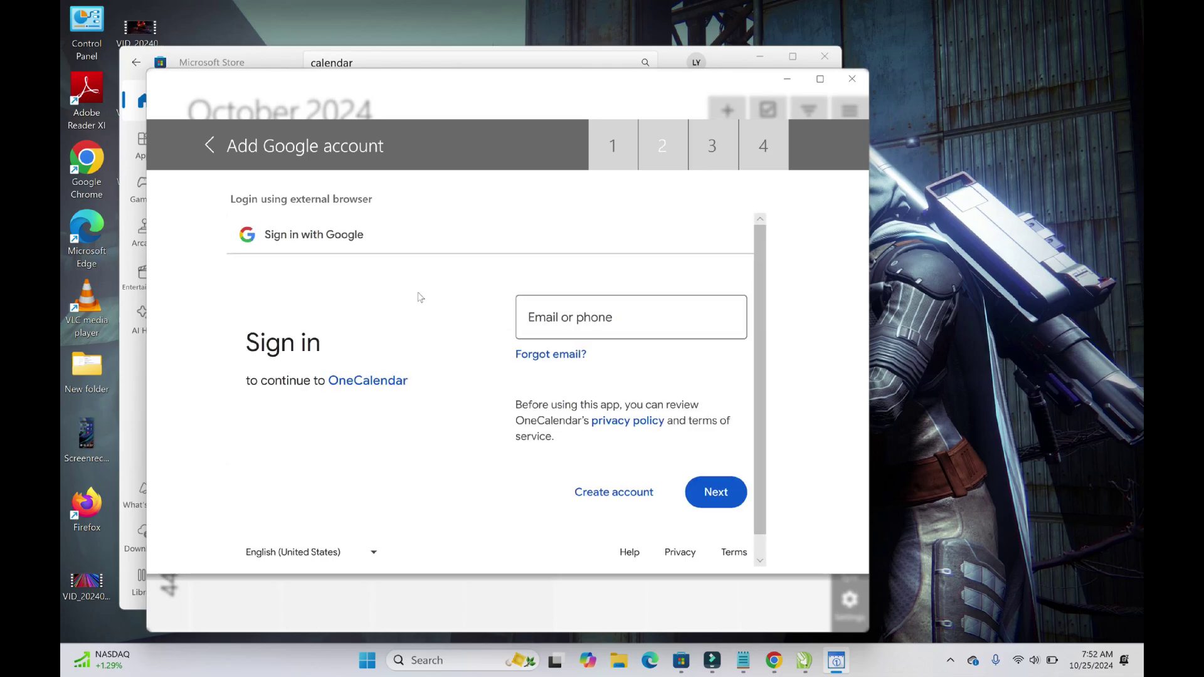
# Sign in with the Google account's e-mail and password, then scroll through the consent page
pyautogui.click(653, 325)
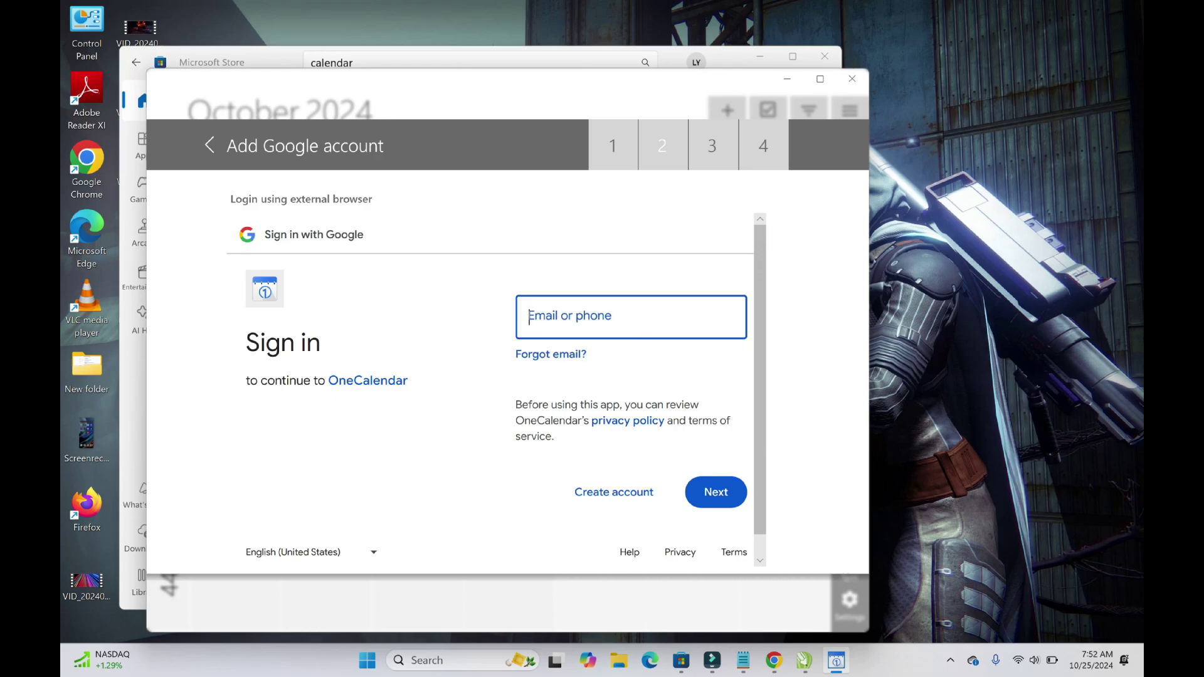
pyautogui.write('geekguilder')
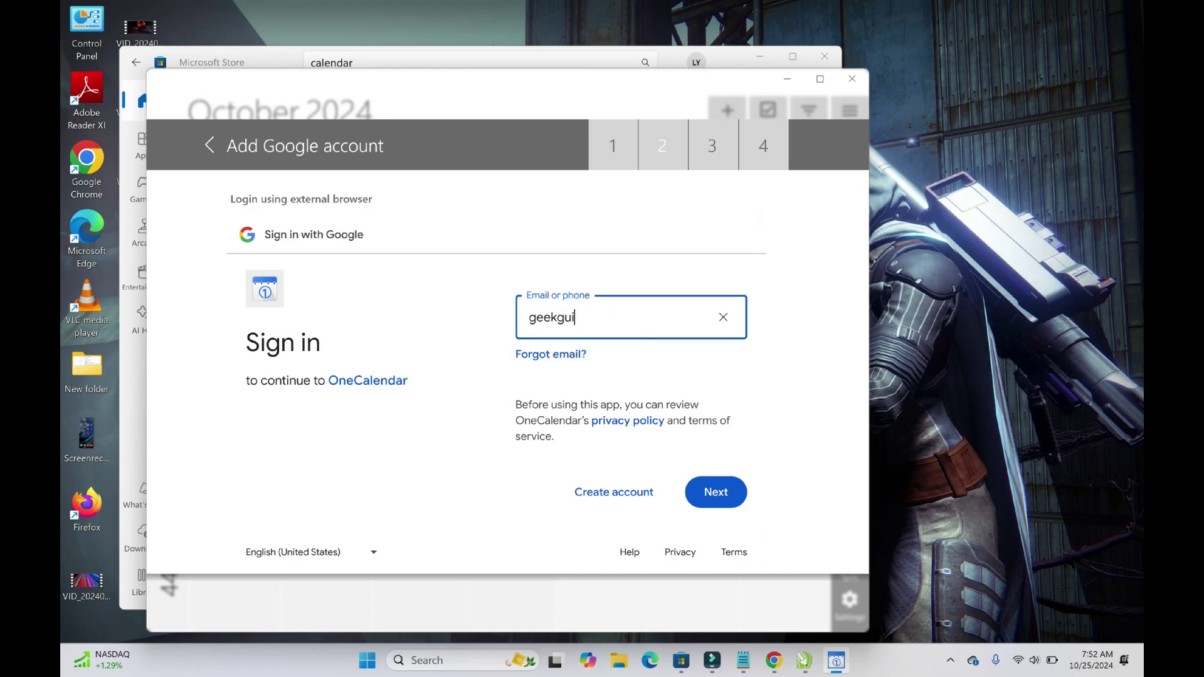
pyautogui.click(739, 498)
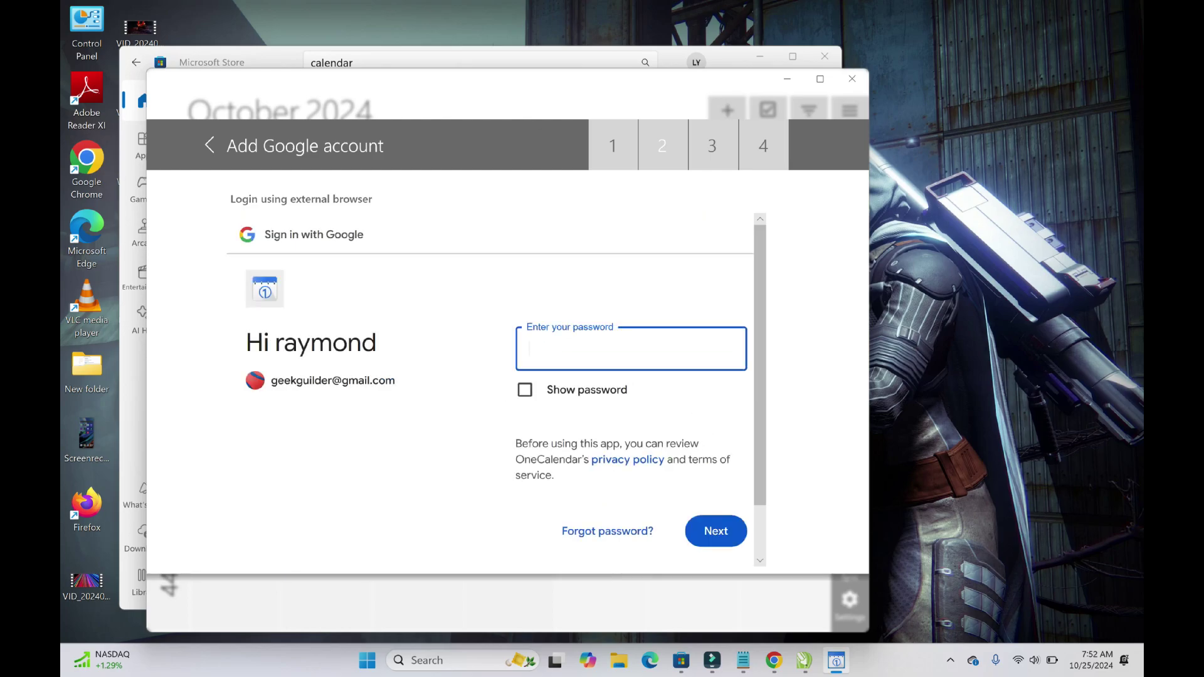
pyautogui.write('•••••••')
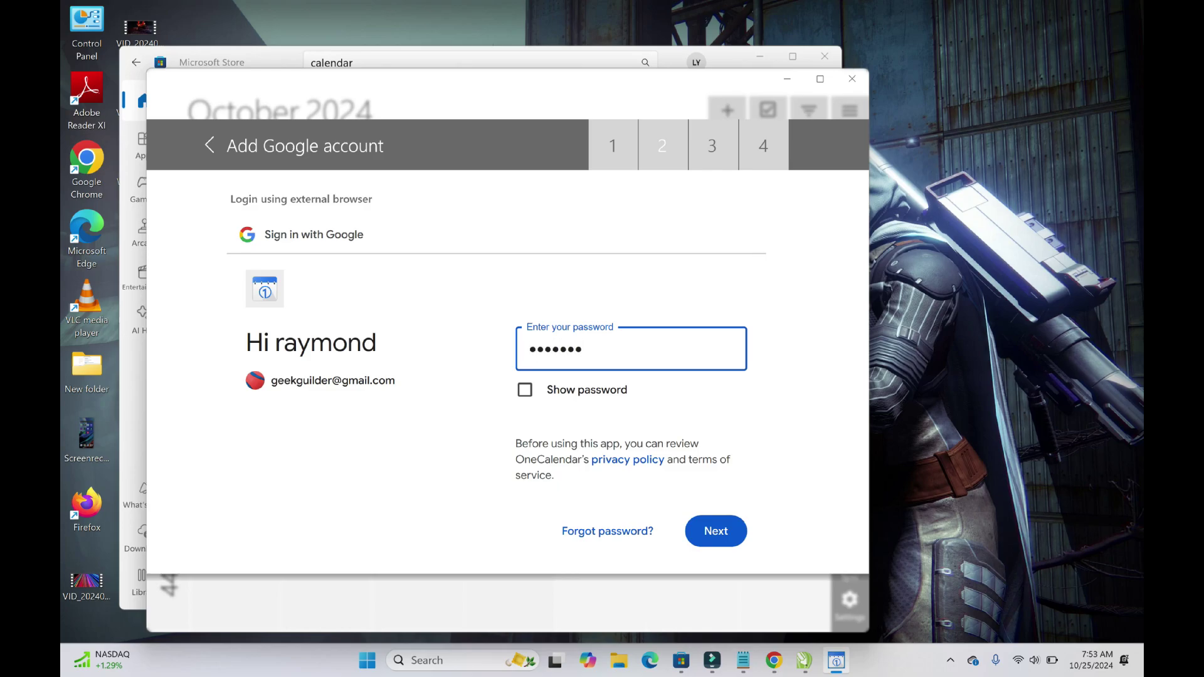
pyautogui.click(709, 530)
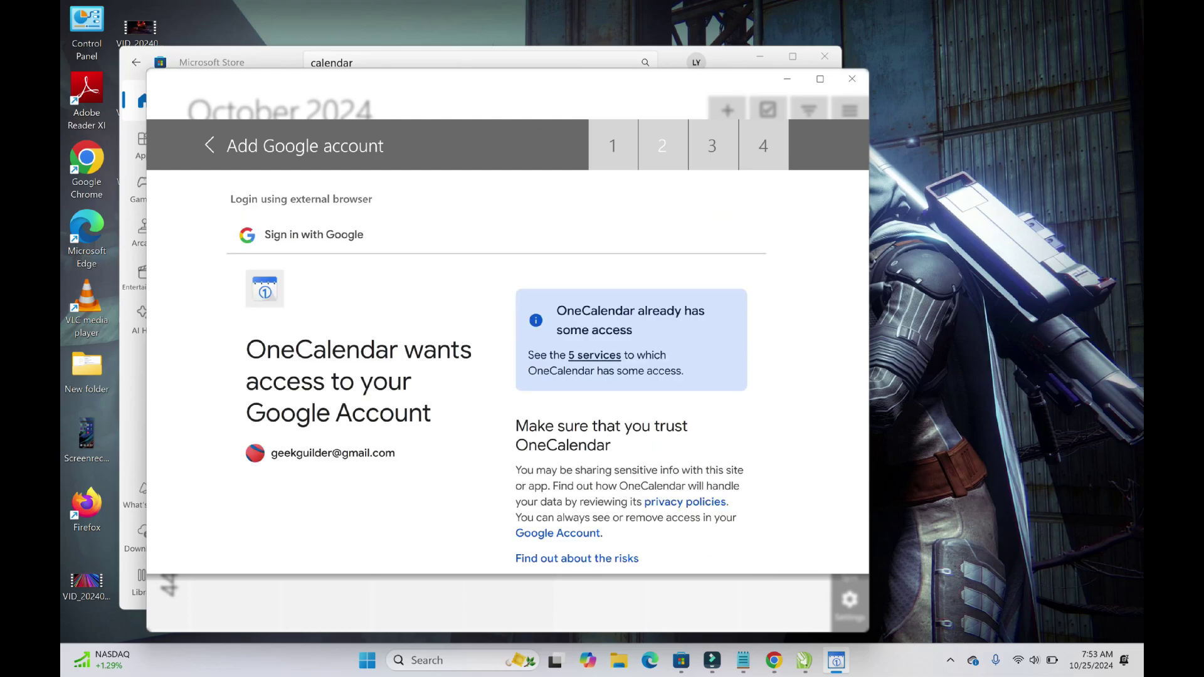
pyautogui.scroll(-3, 692, 429)
pyautogui.scroll(3, 666, 397)
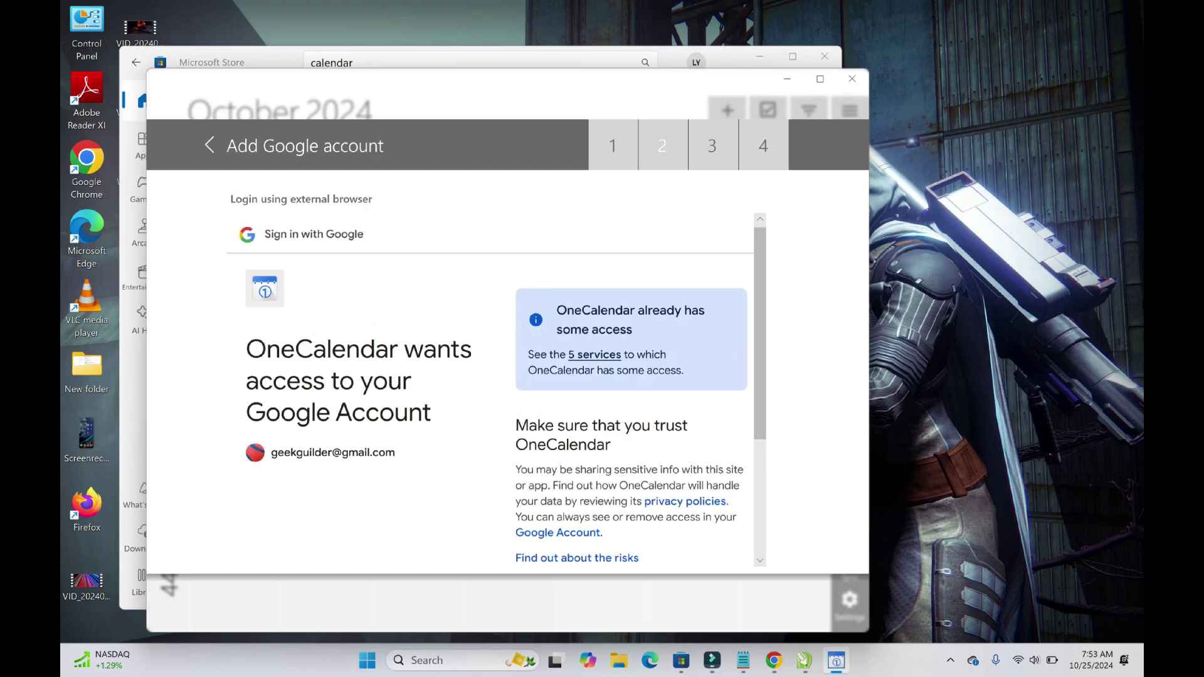
pyautogui.scroll(-3, 627, 389)
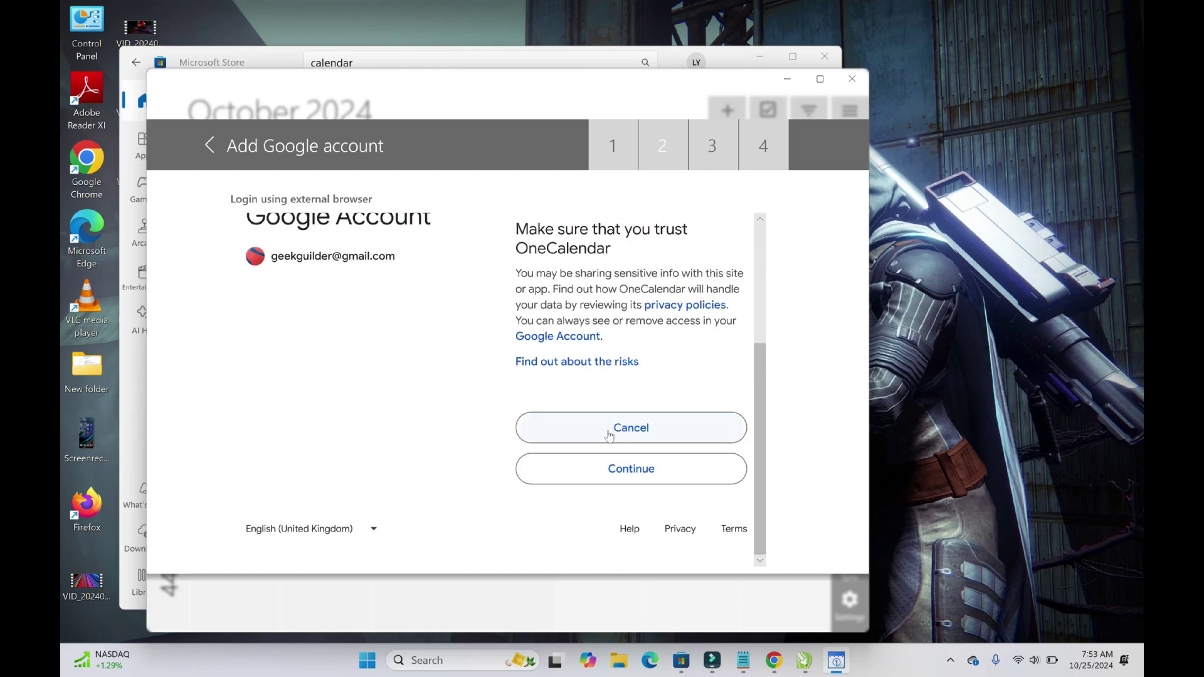
# Grant OneCalendar access, accept the timezone difference warning, finish, and minimize Microsoft Store
pyautogui.click(649, 473)
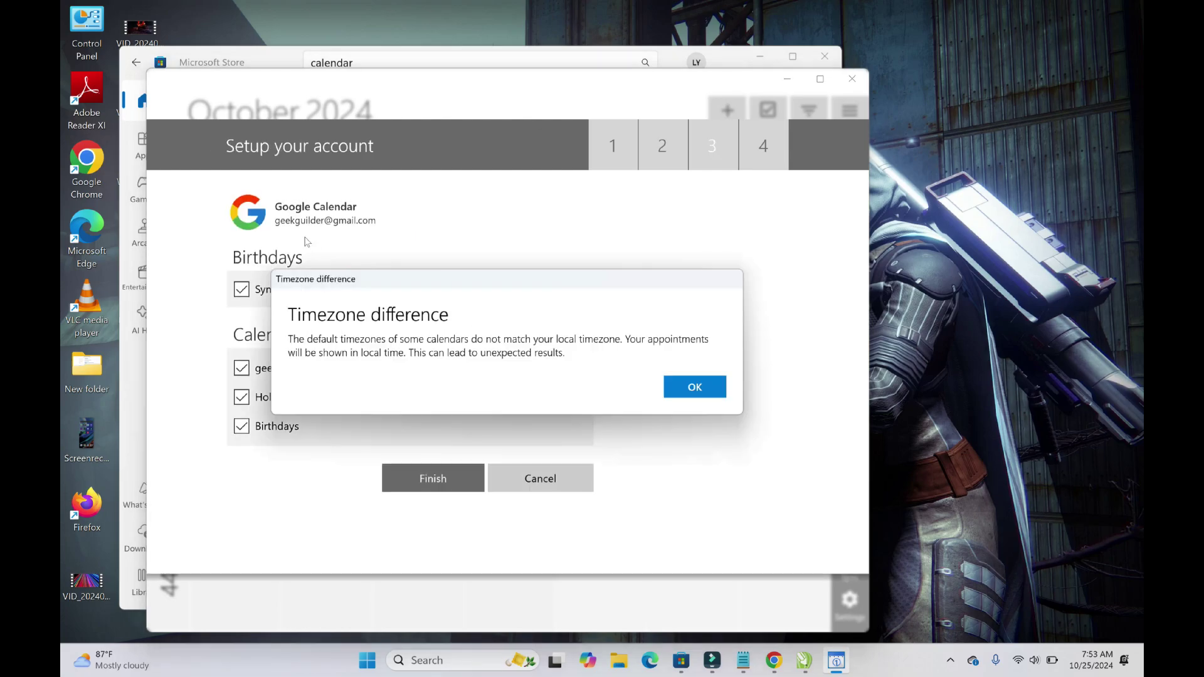
pyautogui.click(700, 389)
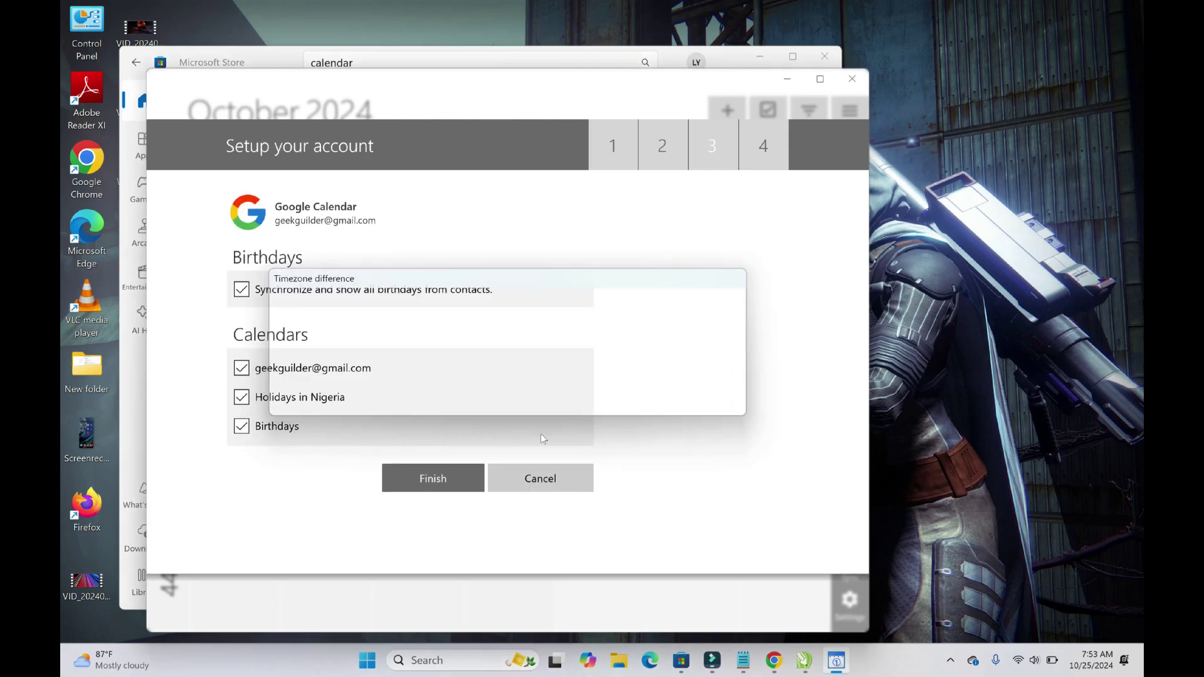
pyautogui.click(439, 483)
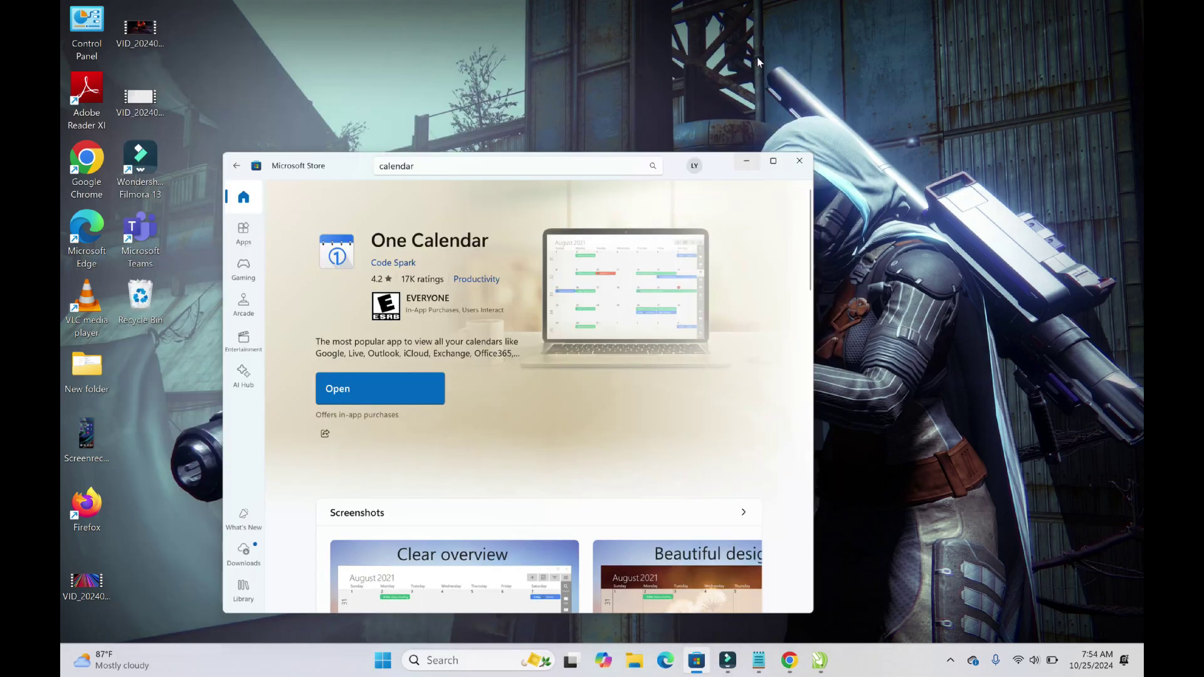
pyautogui.click(759, 58)
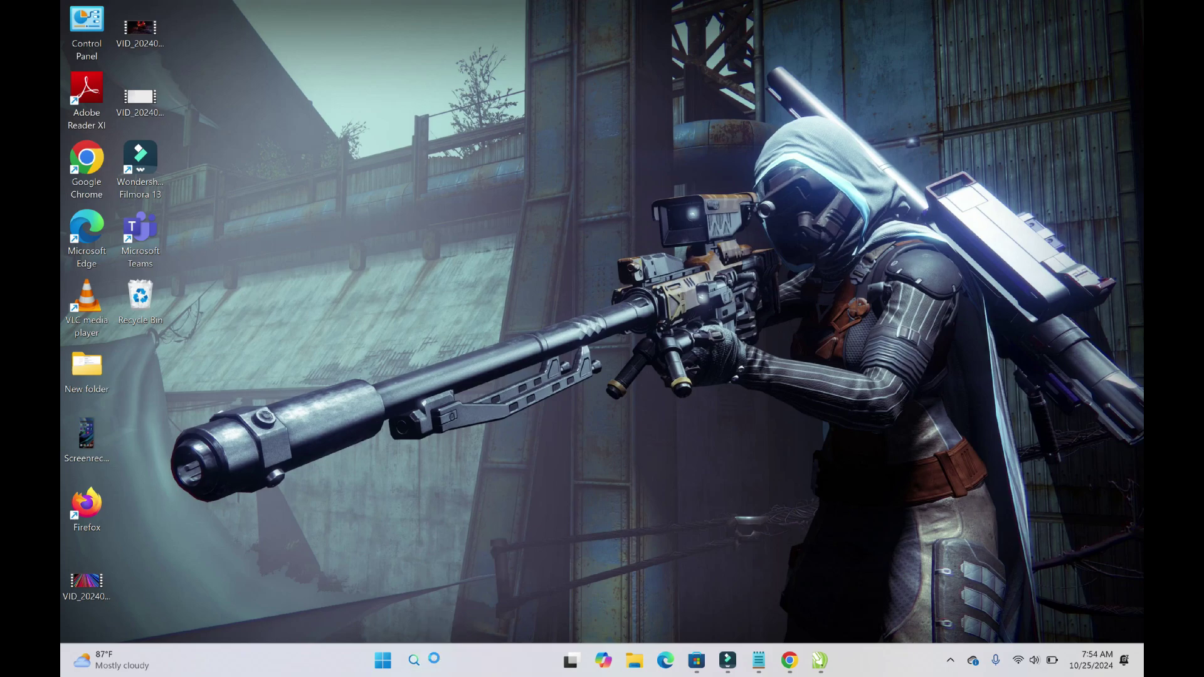
# Search 'one ca' from the taskbar, launch One Calendar, and dismiss the Lock screen panel
pyautogui.click(433, 660)
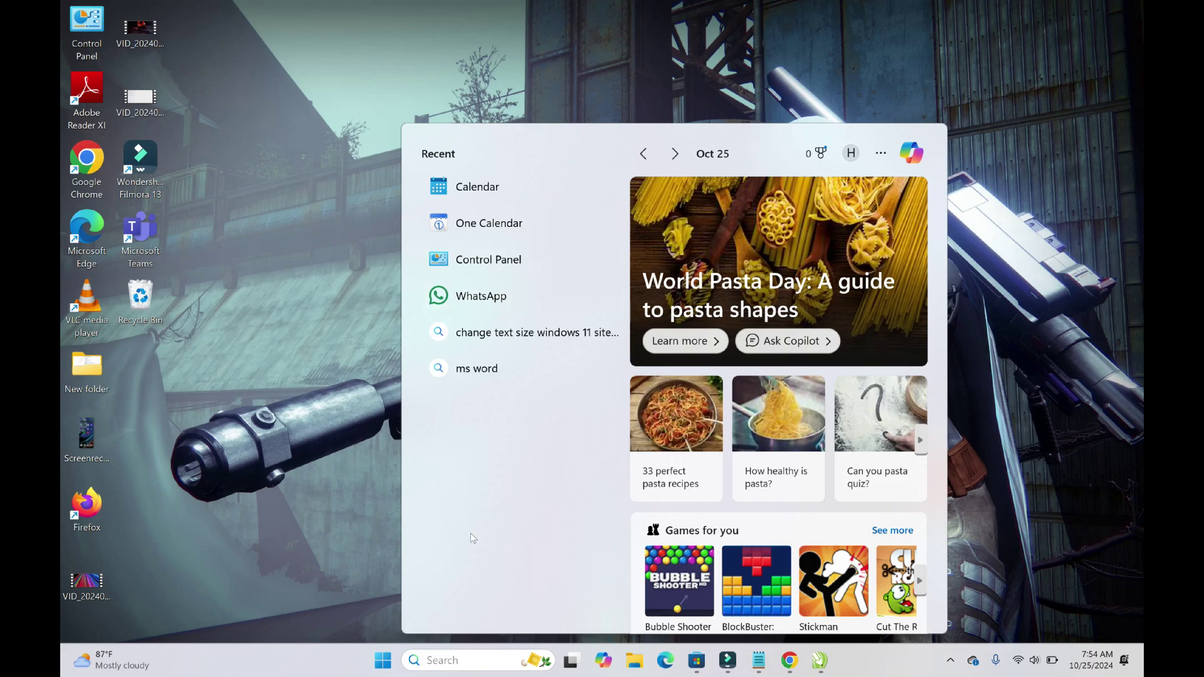
pyautogui.write('one ca')
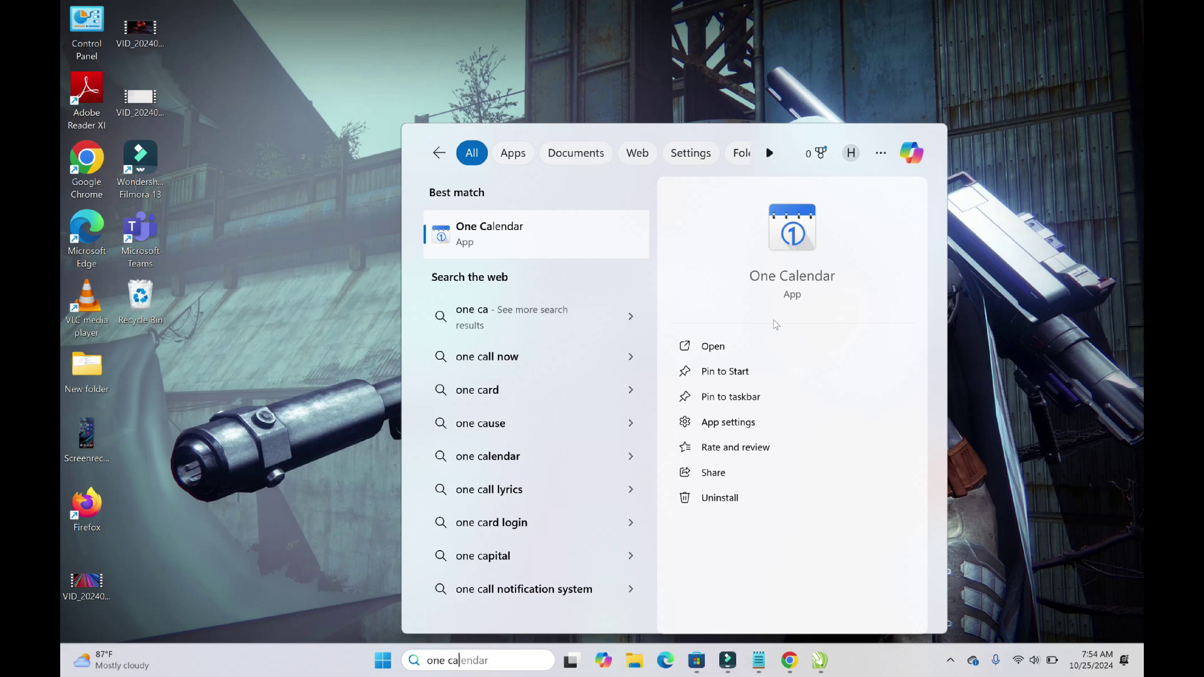
pyautogui.click(730, 355)
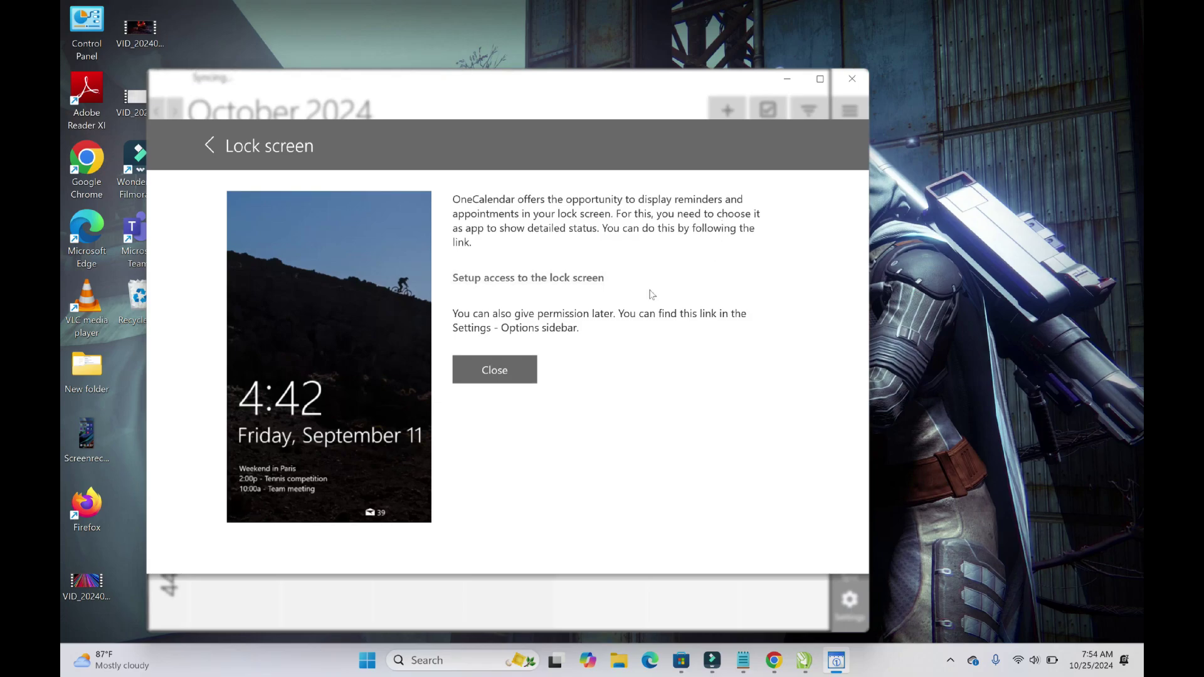
pyautogui.click(492, 370)
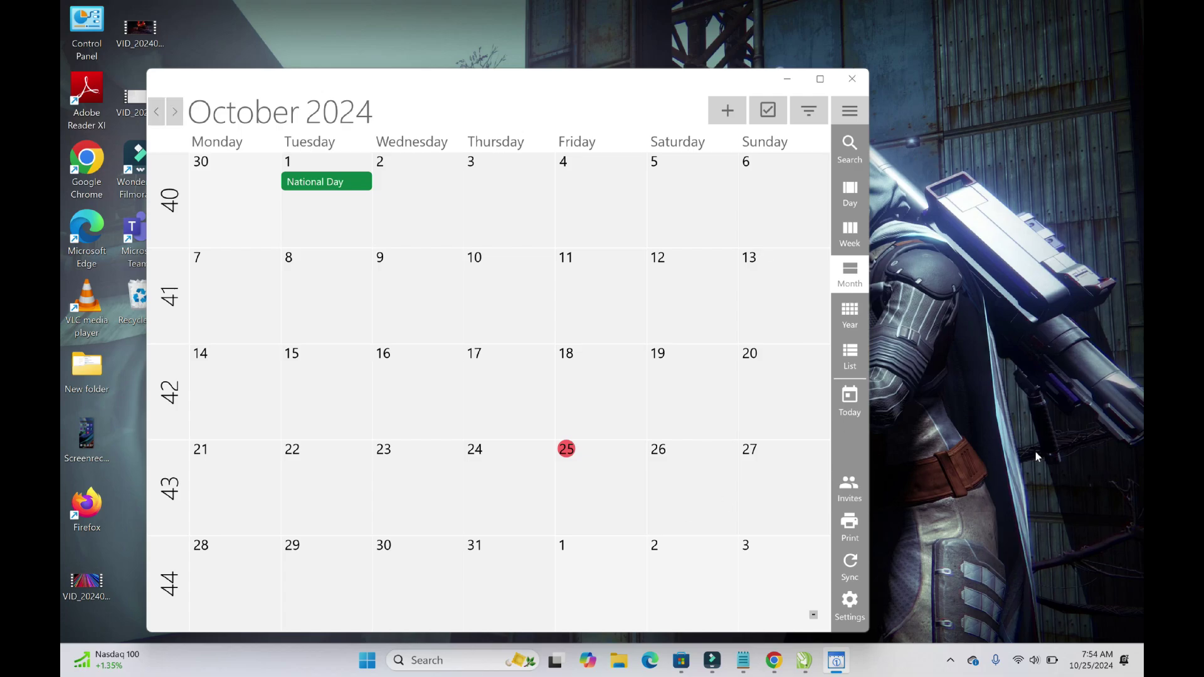
# Open One Calendar's Settings and check the linked Google account under Accounts
pyautogui.click(853, 607)
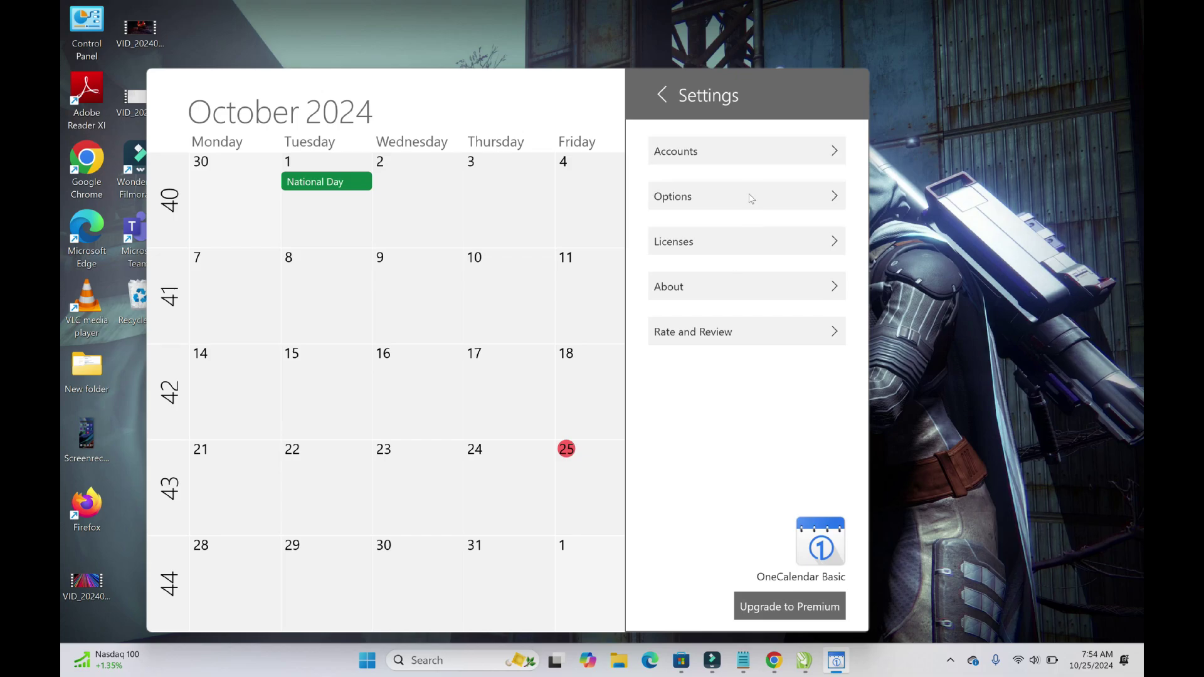
pyautogui.click(759, 156)
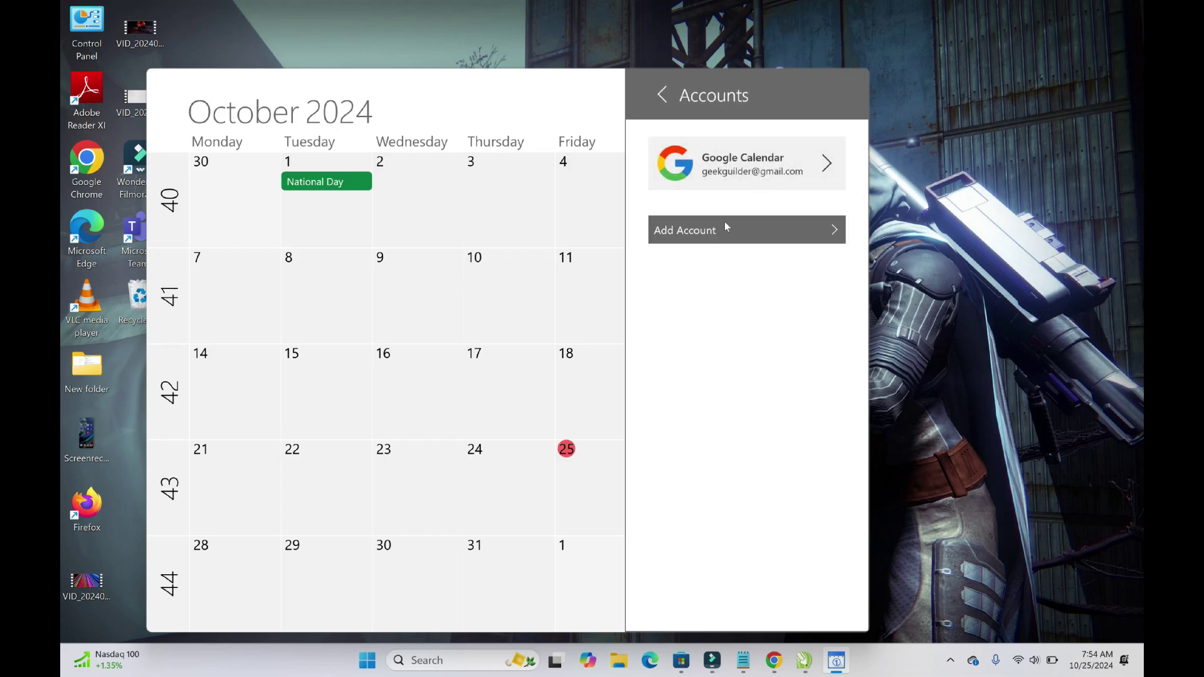
pyautogui.click(664, 98)
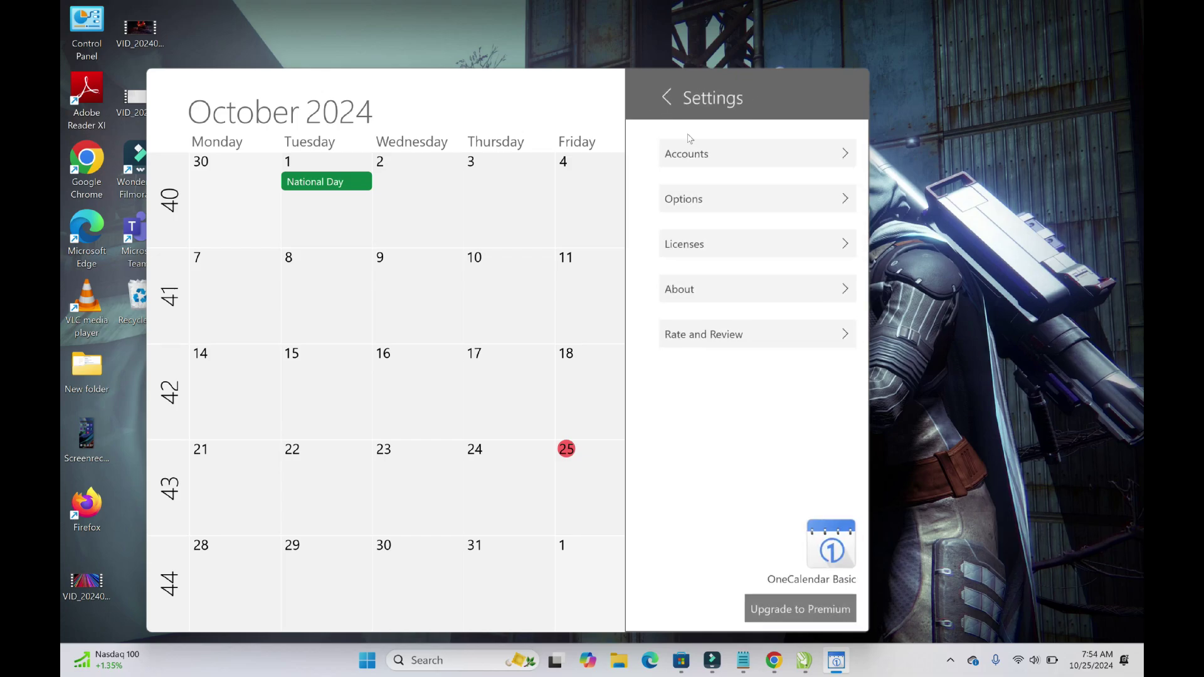
# Look through the Options list, return to the calendar, and close One Calendar
pyautogui.click(732, 196)
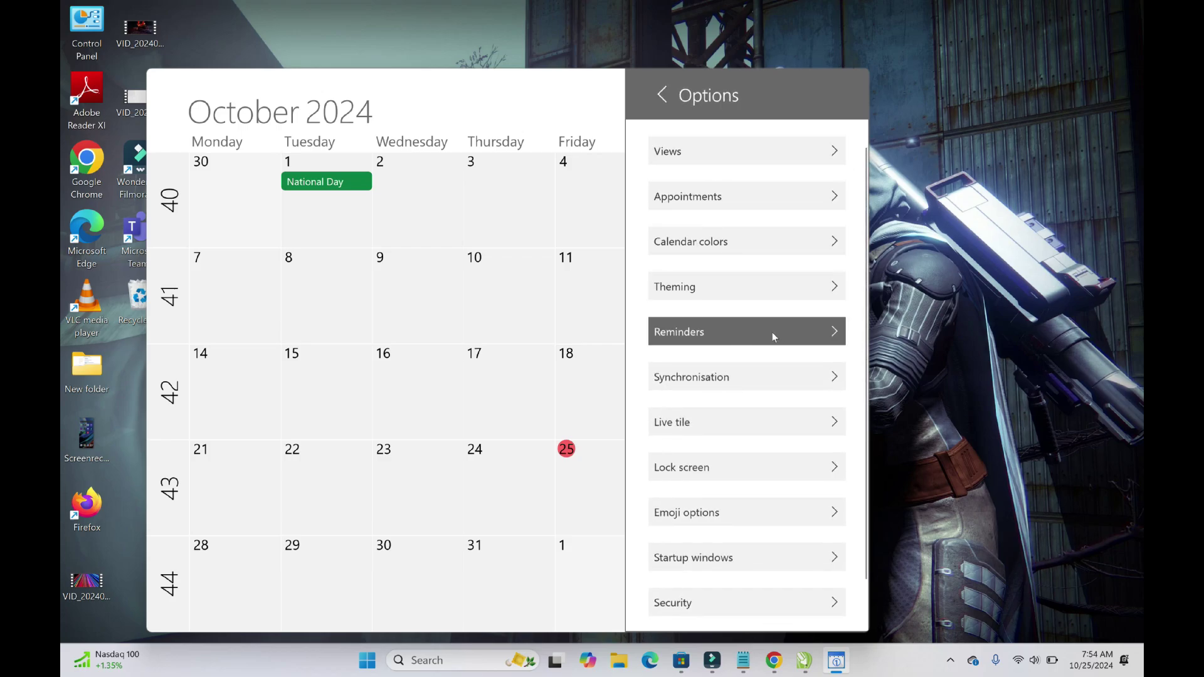
pyautogui.scroll(-1, 724, 514)
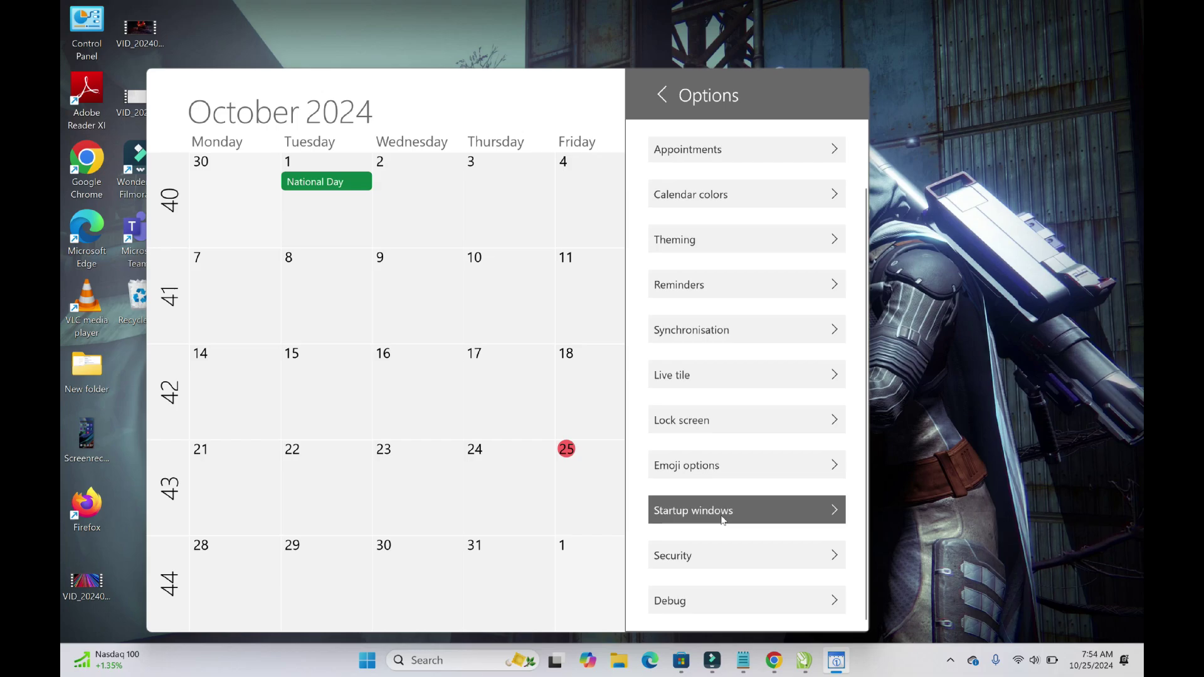
pyautogui.scroll(1, 724, 520)
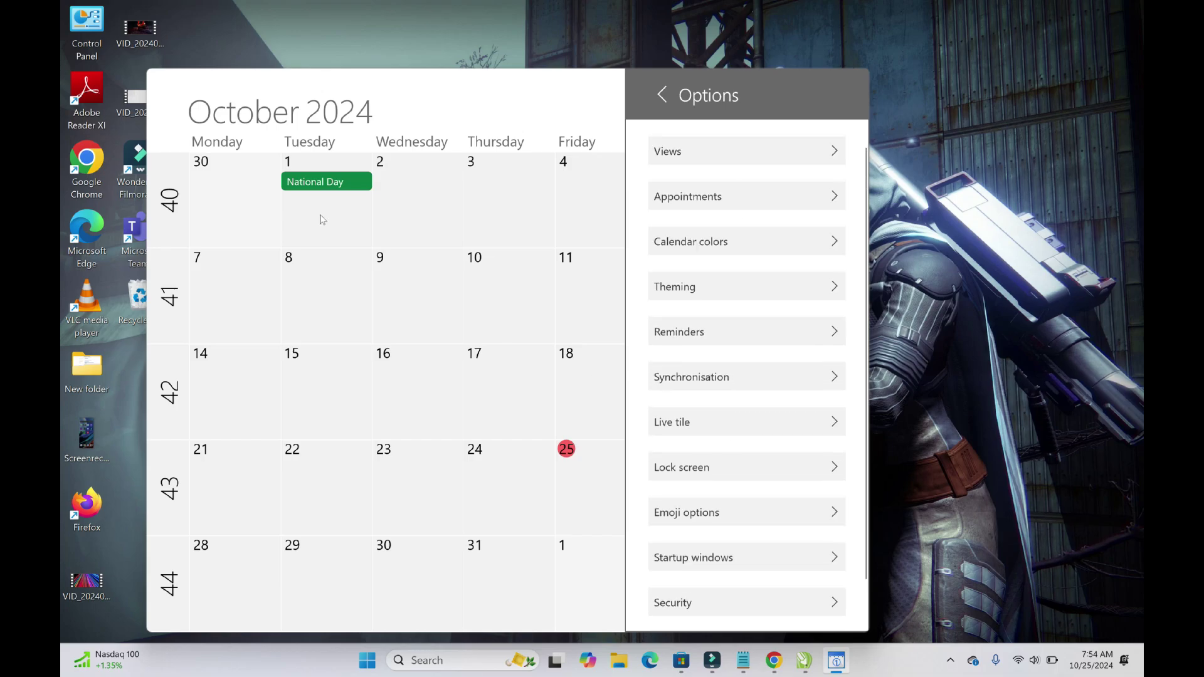
pyautogui.click(662, 97)
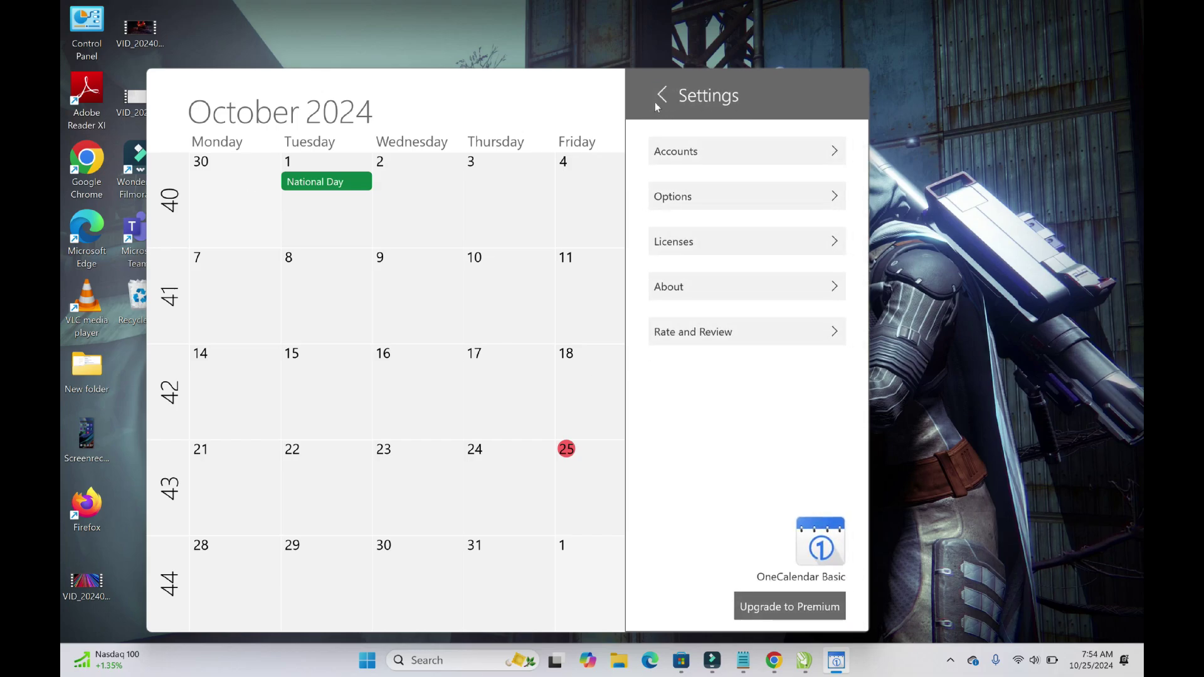
pyautogui.click(662, 98)
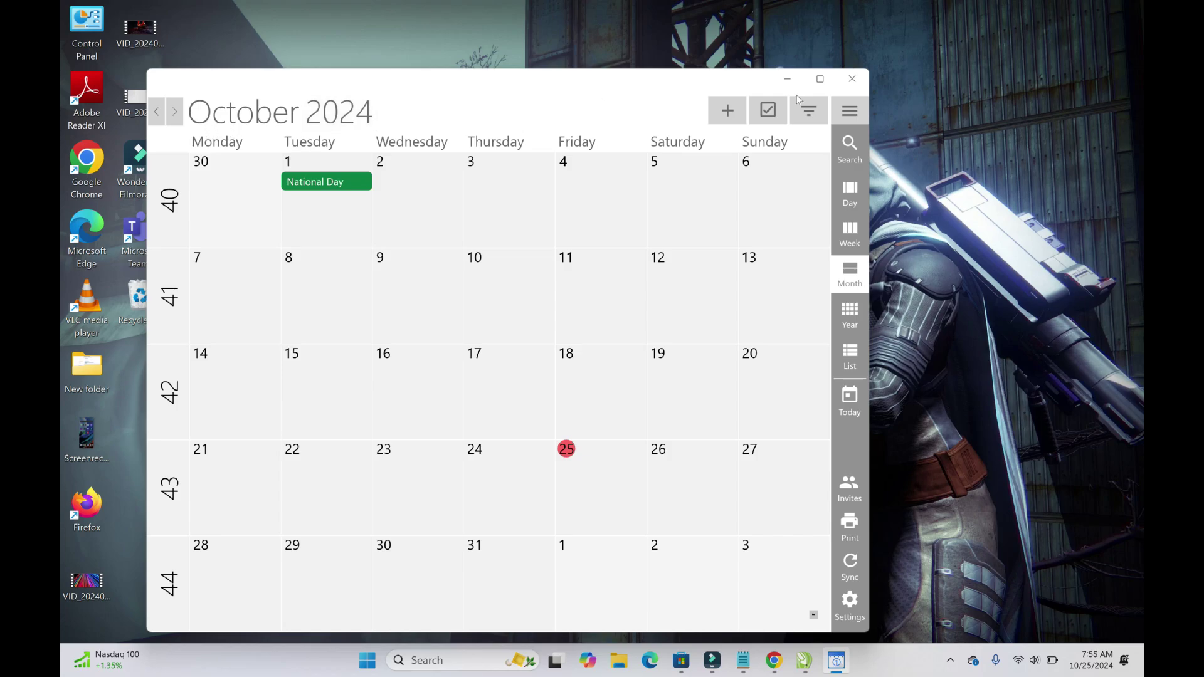
pyautogui.click(852, 78)
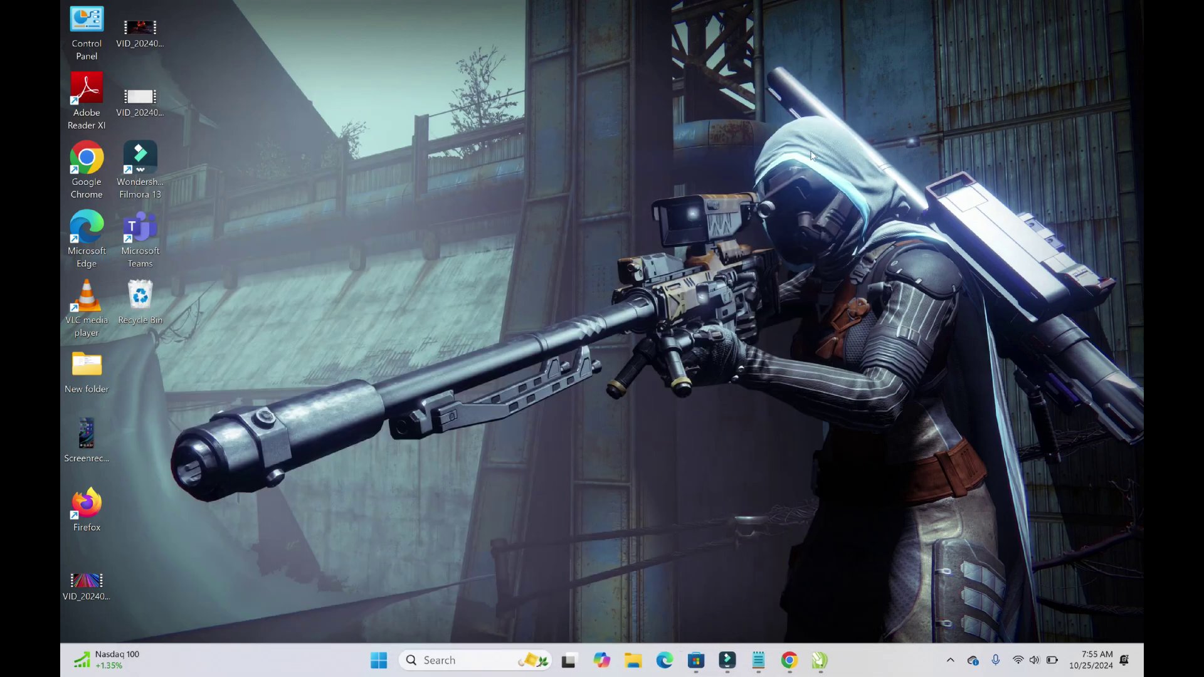
# Pin One Calendar to the taskbar from the Recent list in Windows search, then dismiss search
pyautogui.click(442, 663)
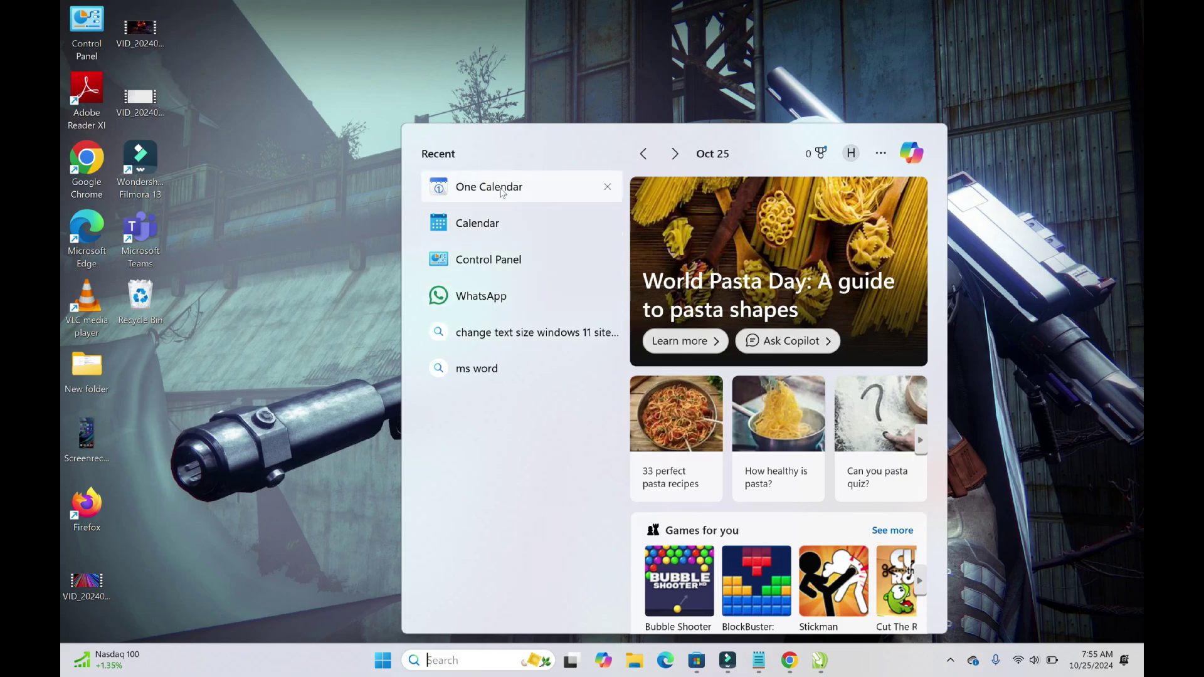
pyautogui.rightClick(502, 192)
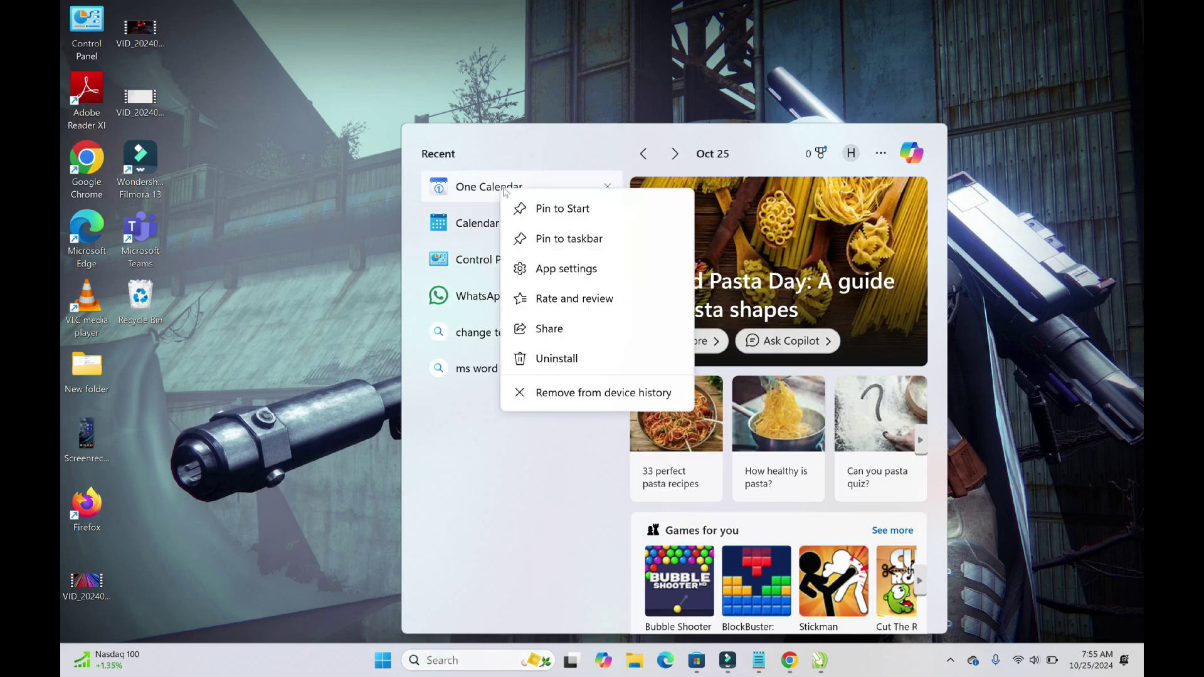
pyautogui.click(586, 215)
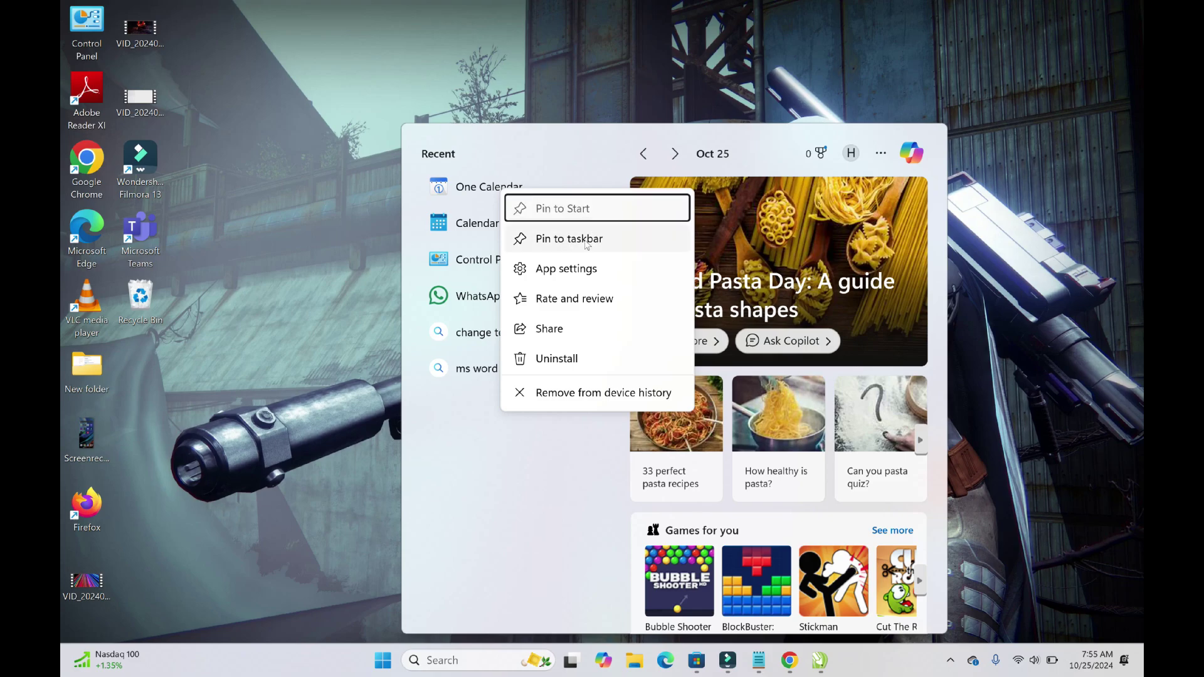
pyautogui.click(585, 242)
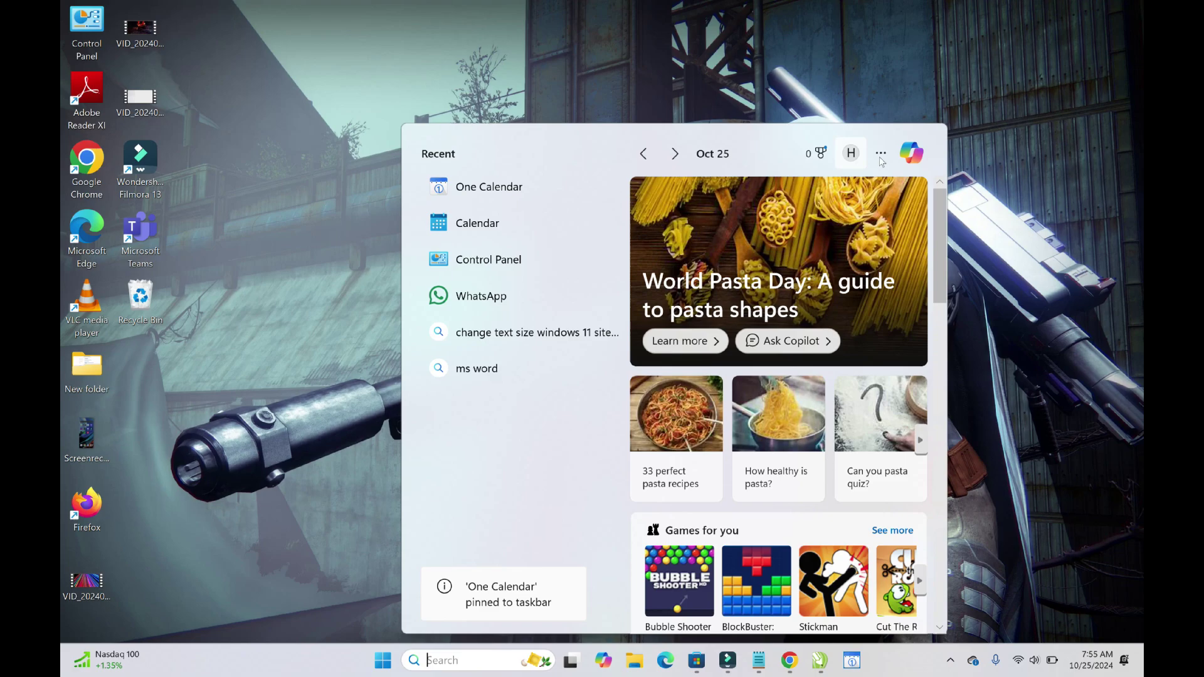
pyautogui.click(949, 99)
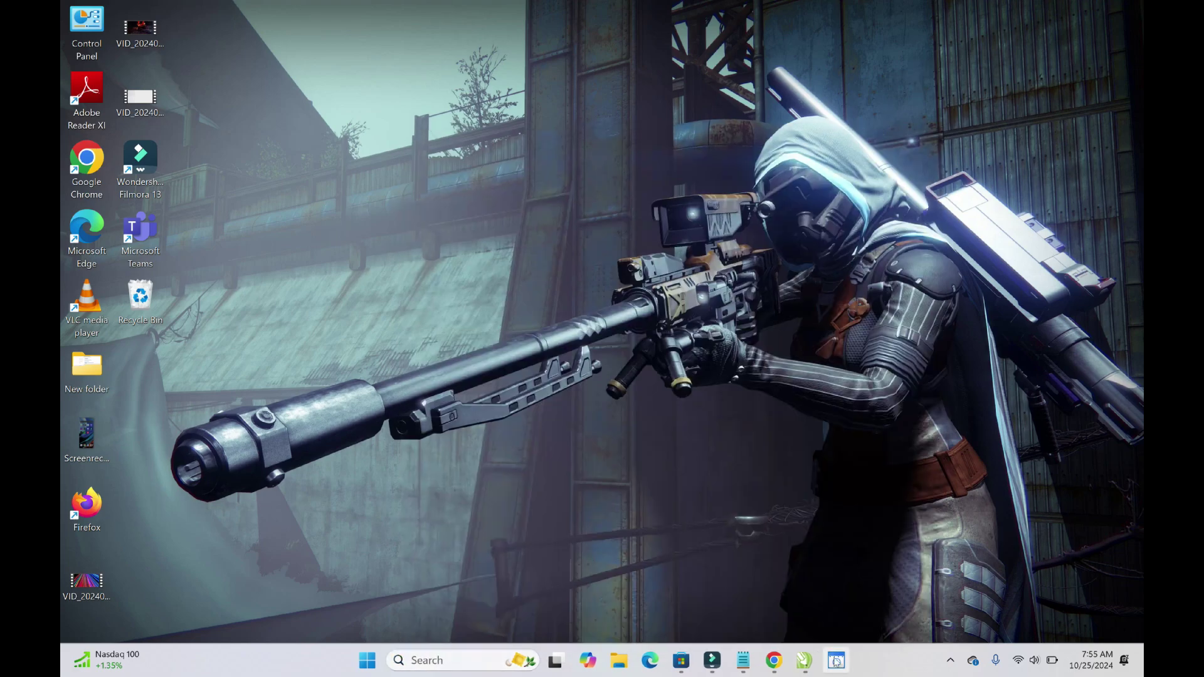